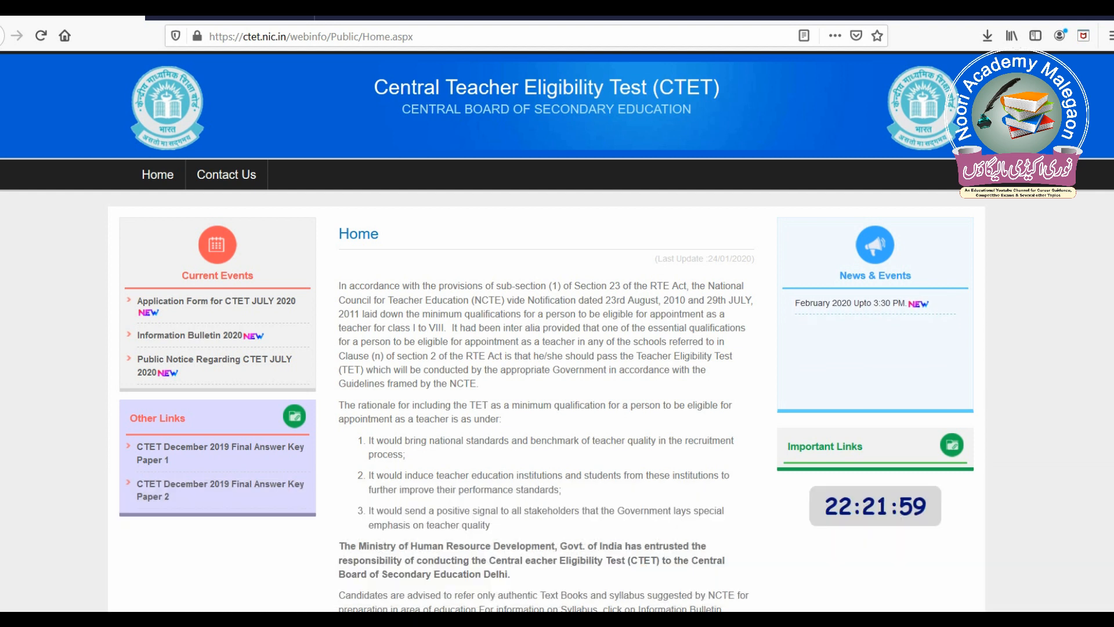
# - Open the CTET July 2020 application form and start a new candidate registration
pyautogui.scroll(-2, 558, 331)
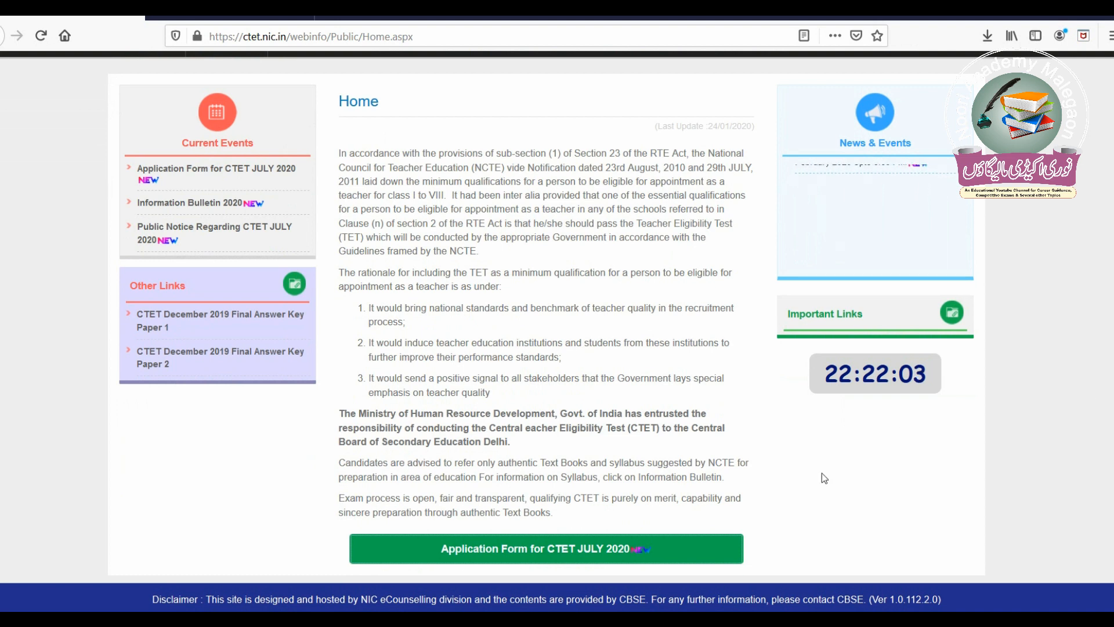
pyautogui.click(602, 559)
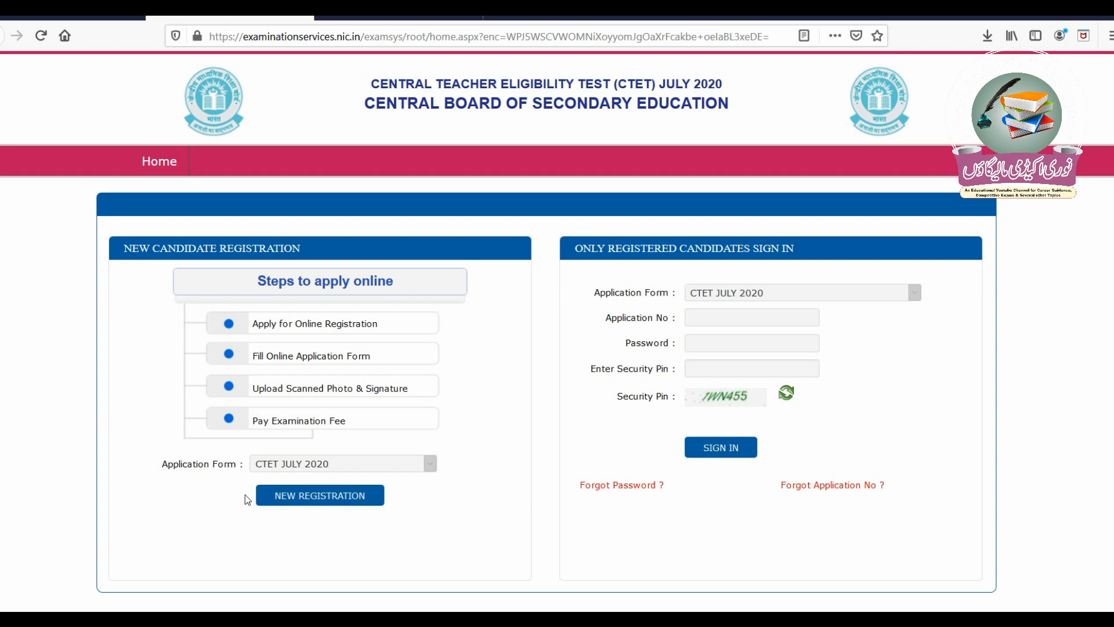
pyautogui.click(345, 497)
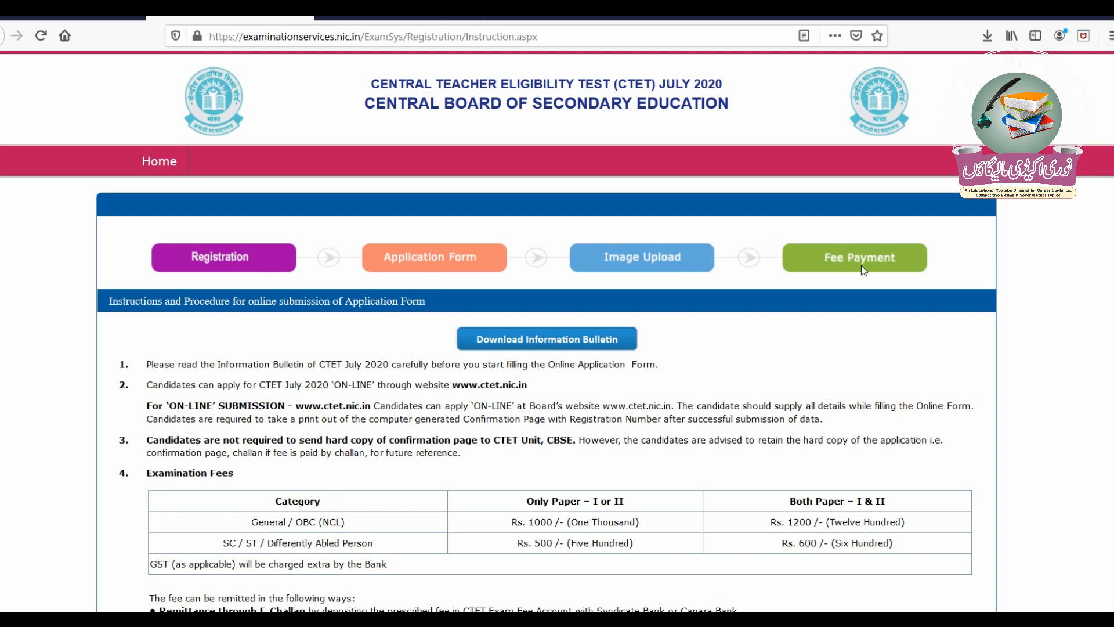
# - Confirm the Information Bulletin was downloaded and proceed to the registration form
pyautogui.scroll(-2, 1075, 260)
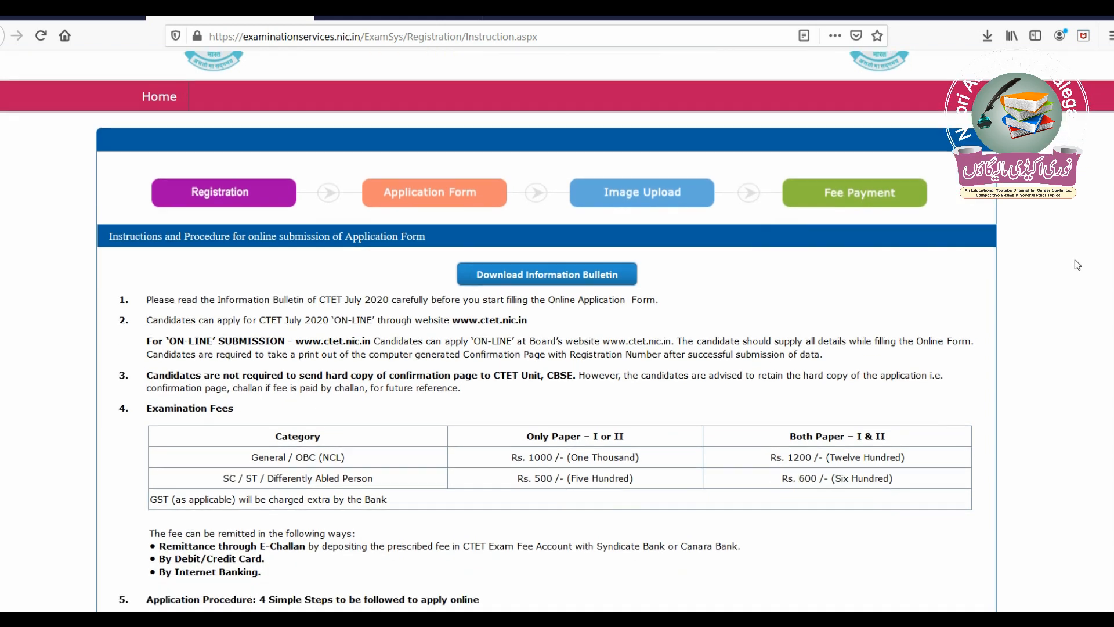
pyautogui.scroll(-3, 1075, 259)
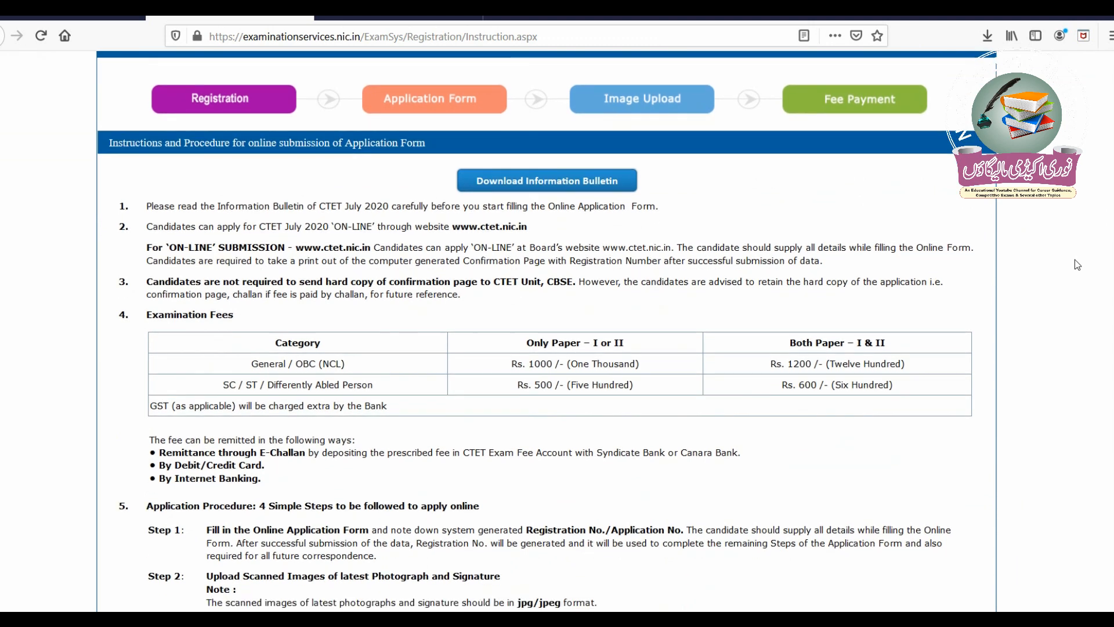
pyautogui.scroll(-1, 1075, 259)
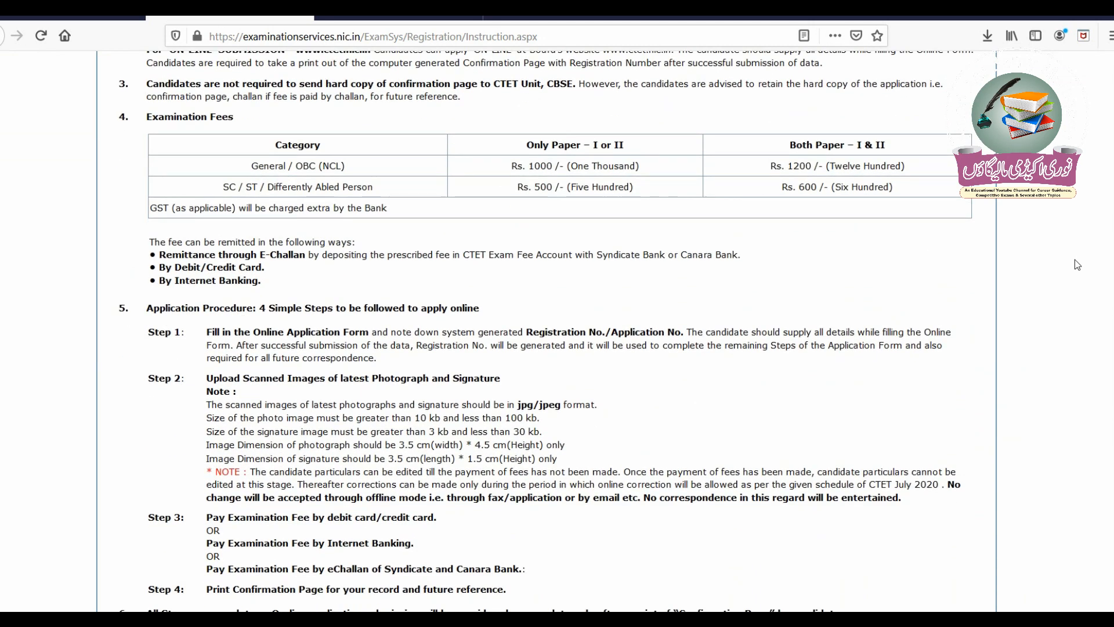
pyautogui.scroll(-1, 1074, 260)
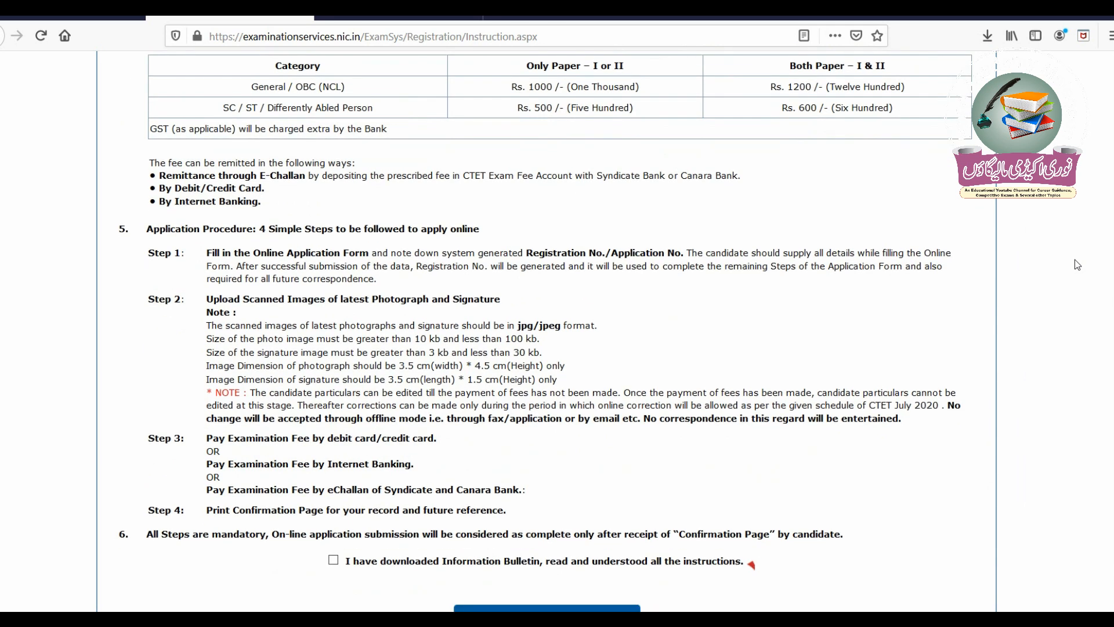
pyautogui.scroll(-2, 1075, 260)
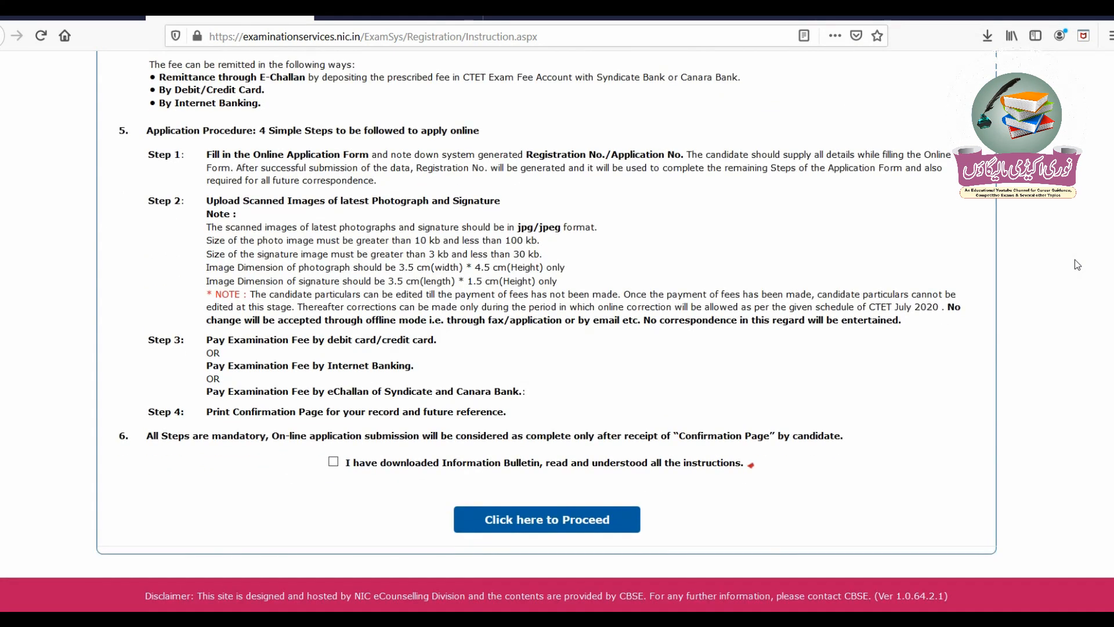
pyautogui.click(334, 462)
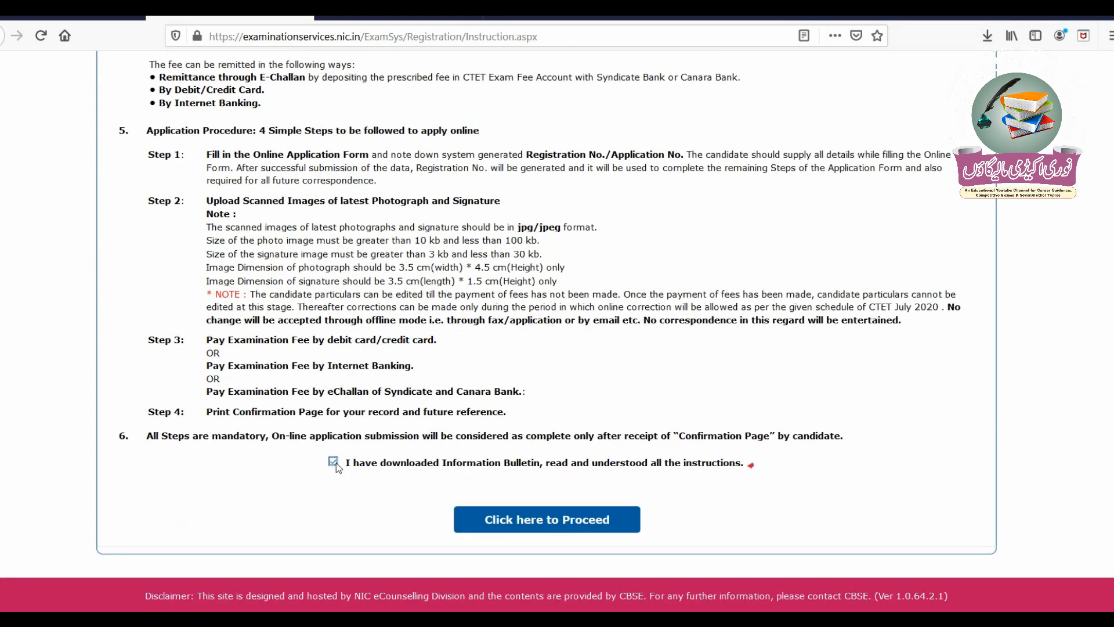
pyautogui.click(579, 530)
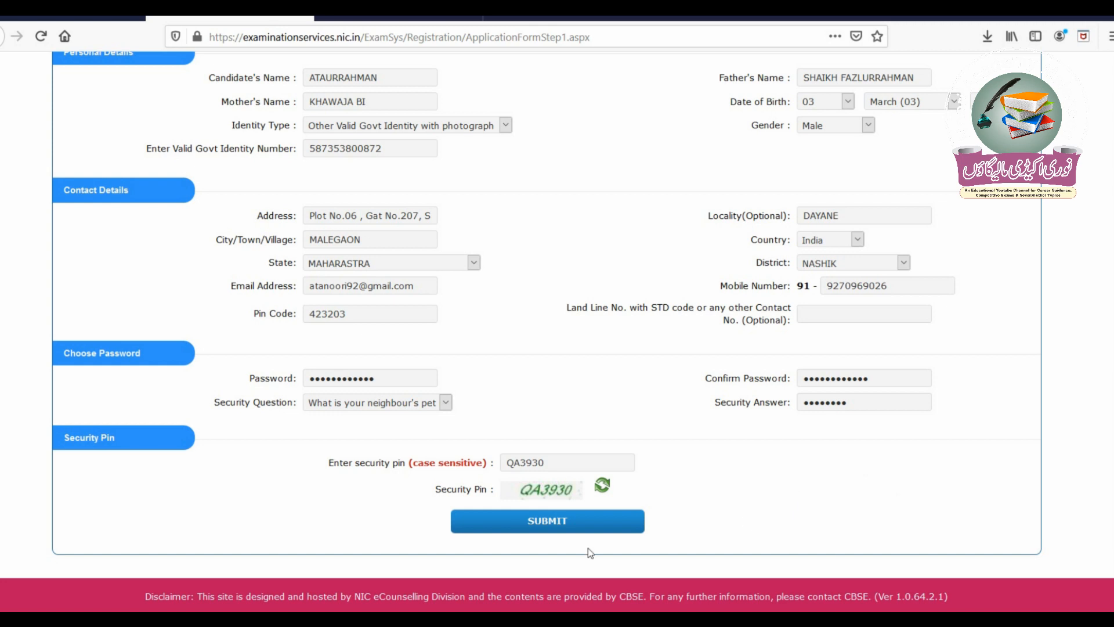
# - Submit the filled registration details for review
pyautogui.click(569, 534)
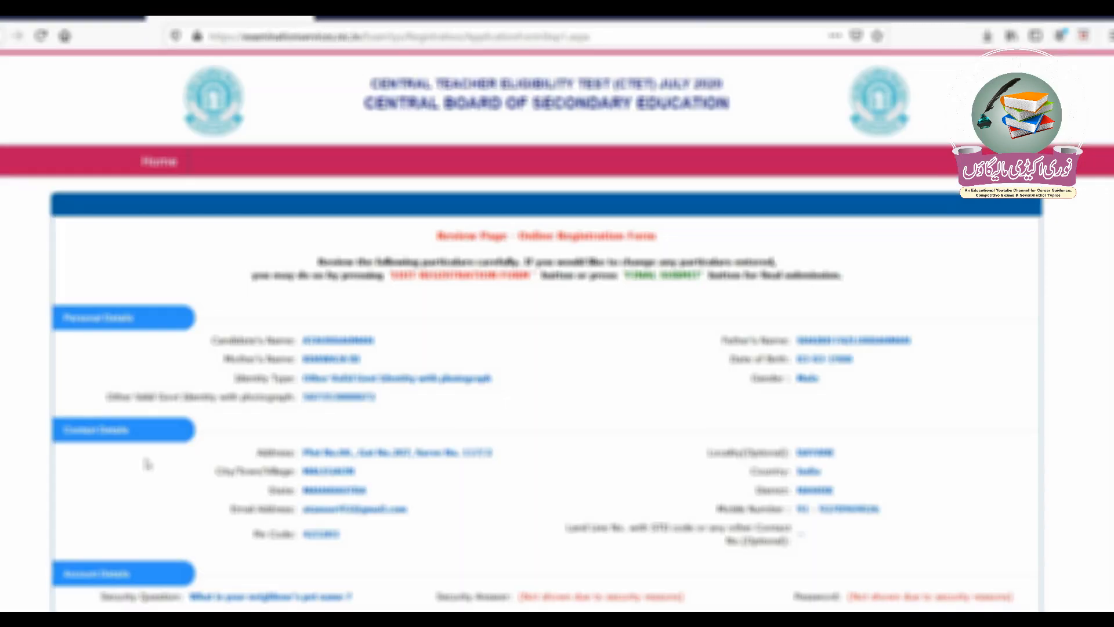
# - Agree to the declaration and final-submit the registration, confirming with YES
pyautogui.scroll(-3, 147, 464)
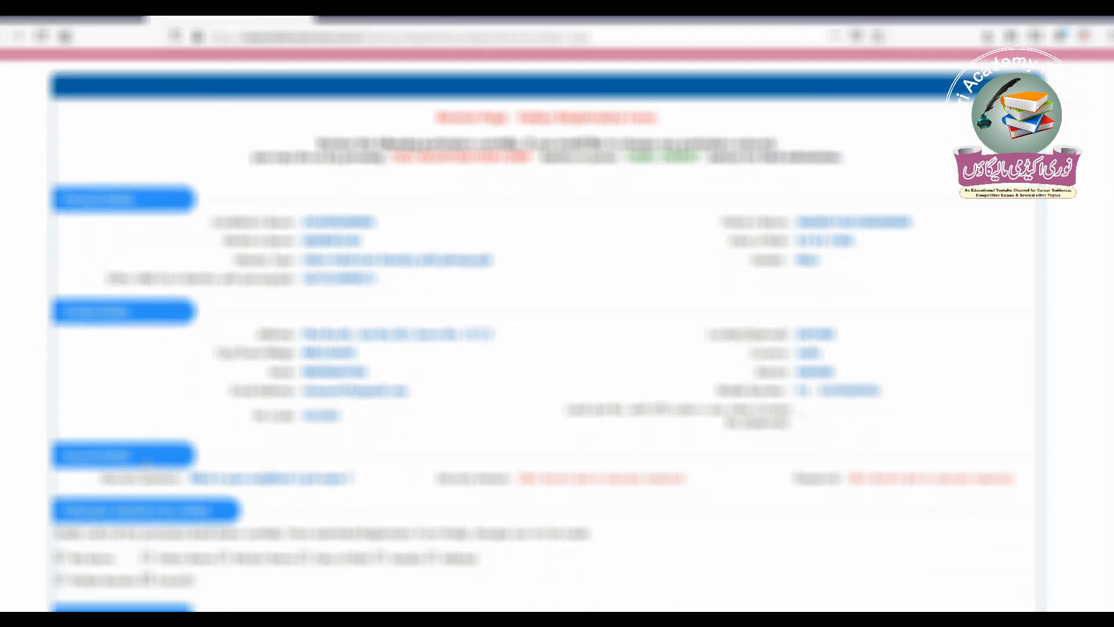
pyautogui.scroll(-4, 148, 464)
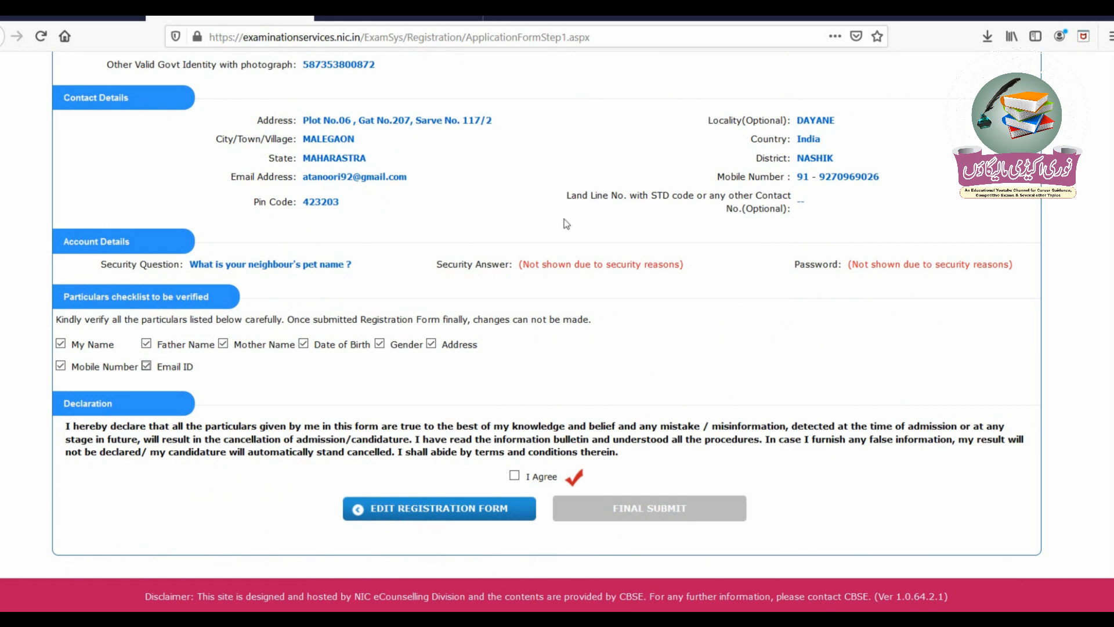
pyautogui.click(514, 476)
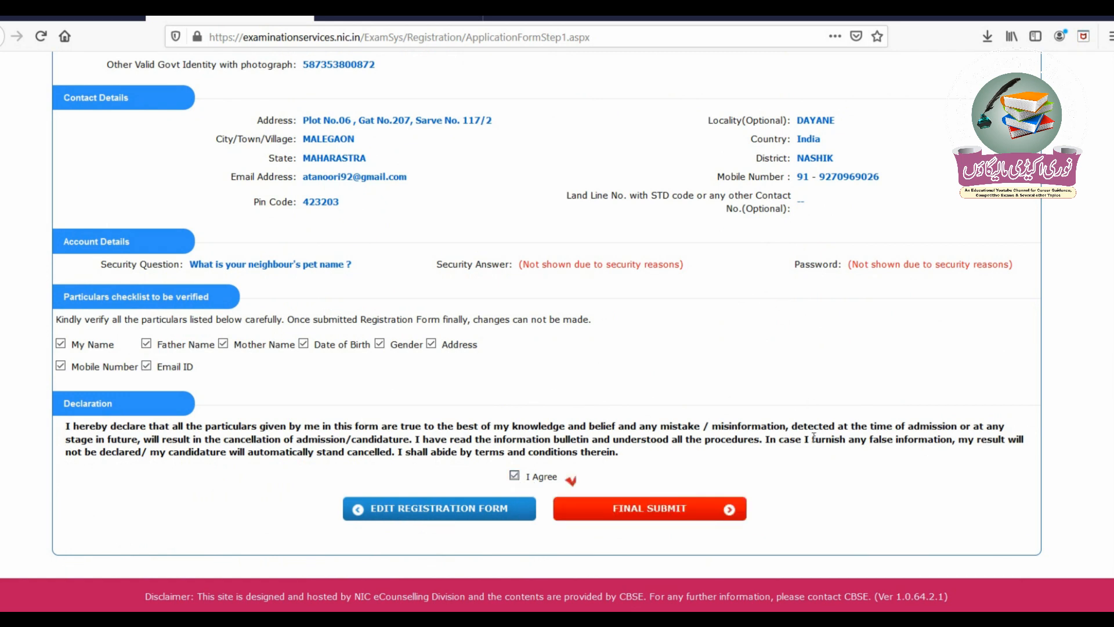
pyautogui.click(672, 517)
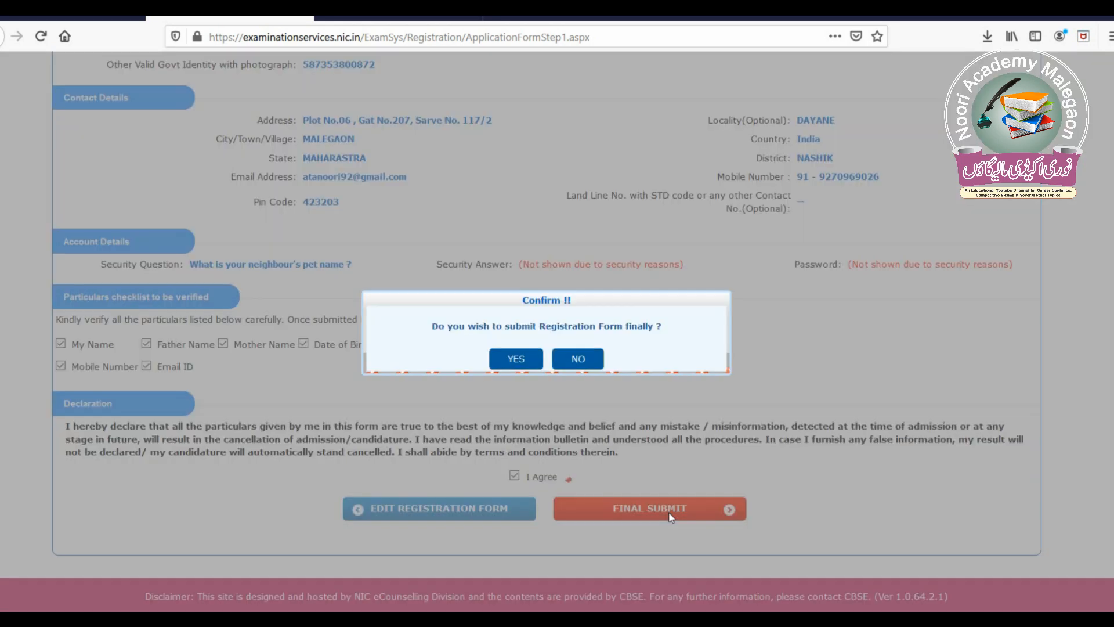
pyautogui.click(512, 364)
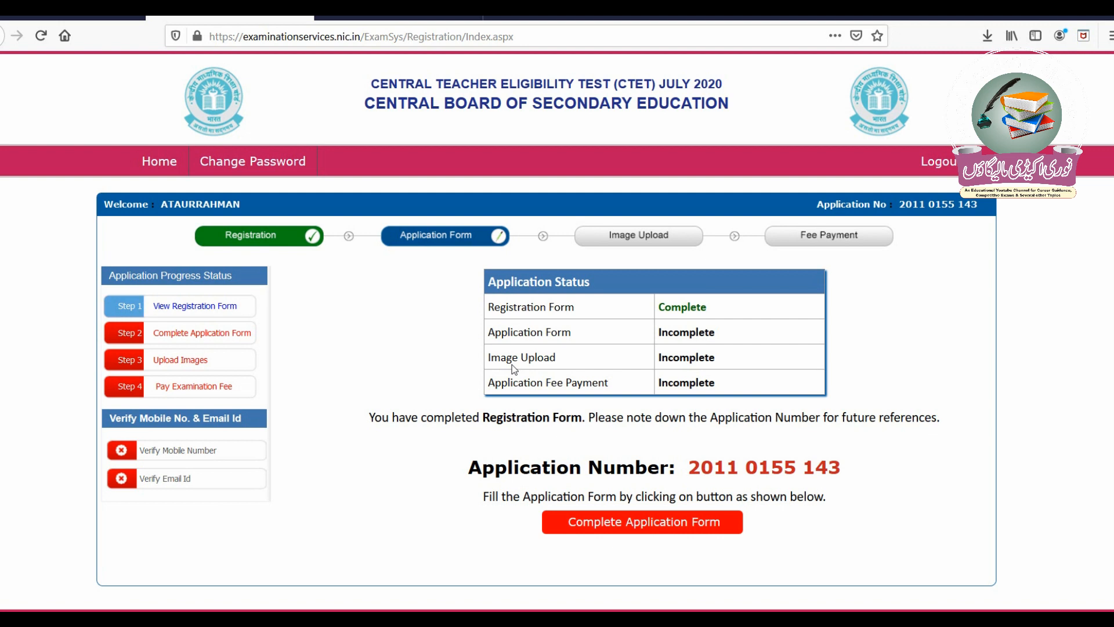
# - Open the Complete Application Form page from the Application Status page
pyautogui.click(688, 532)
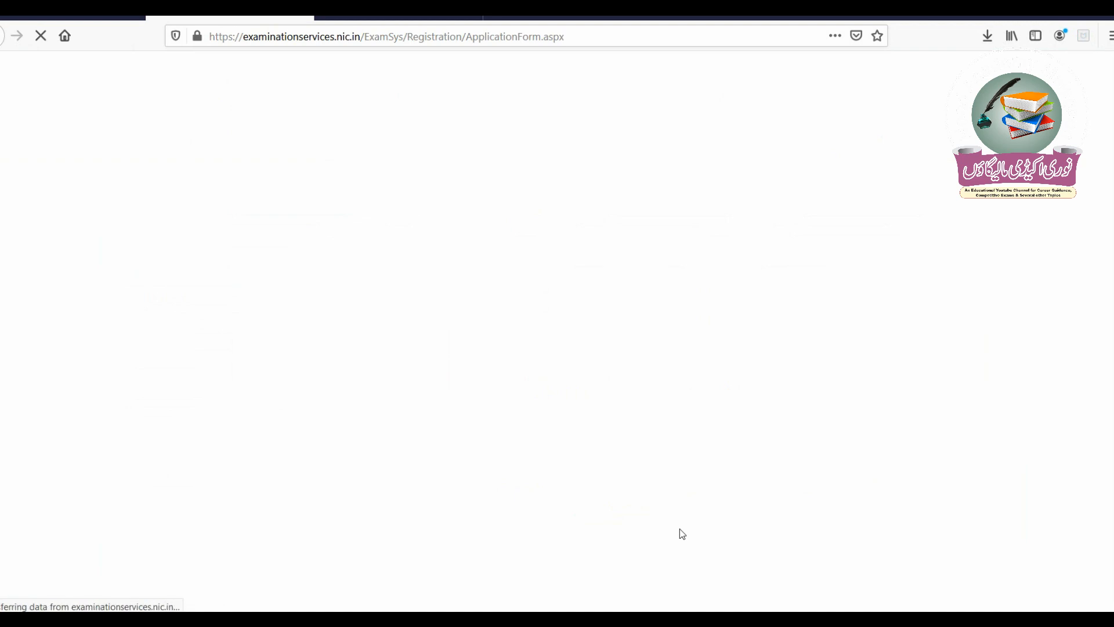
# - Set nationality Indian, category General, and disability type Locomotor Impaired (Ortho)
pyautogui.scroll(-3, 683, 532)
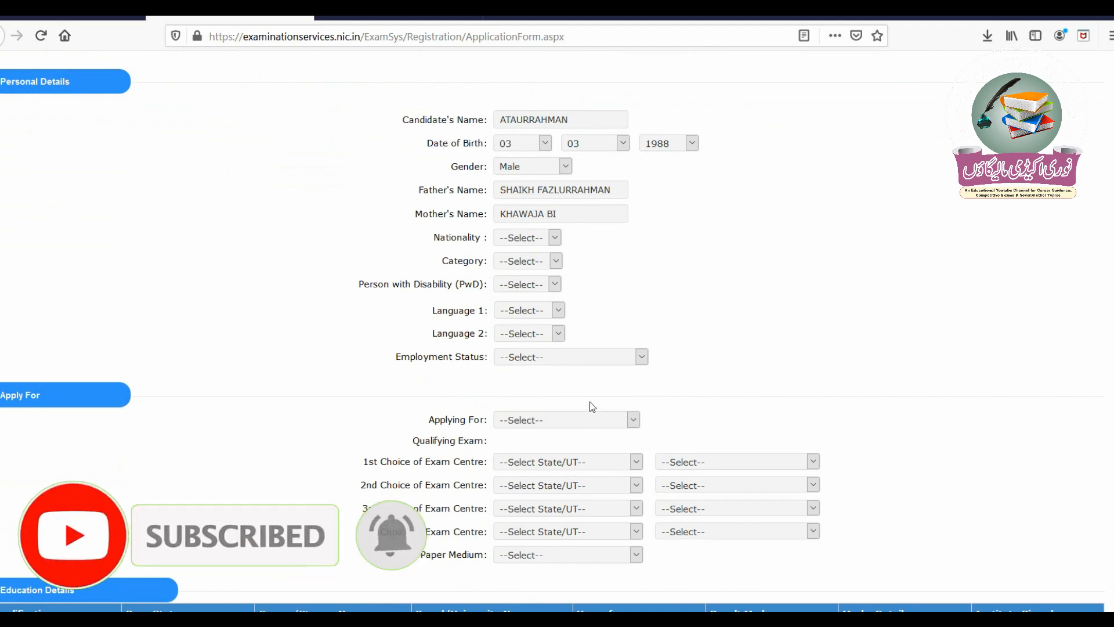
pyautogui.click(555, 238)
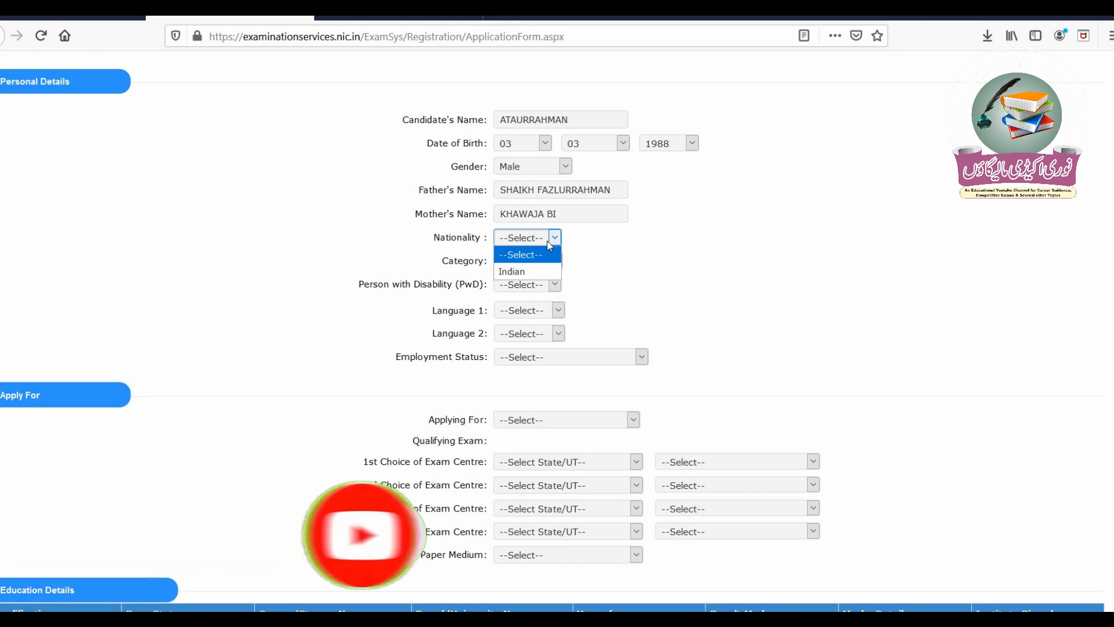
pyautogui.click(540, 275)
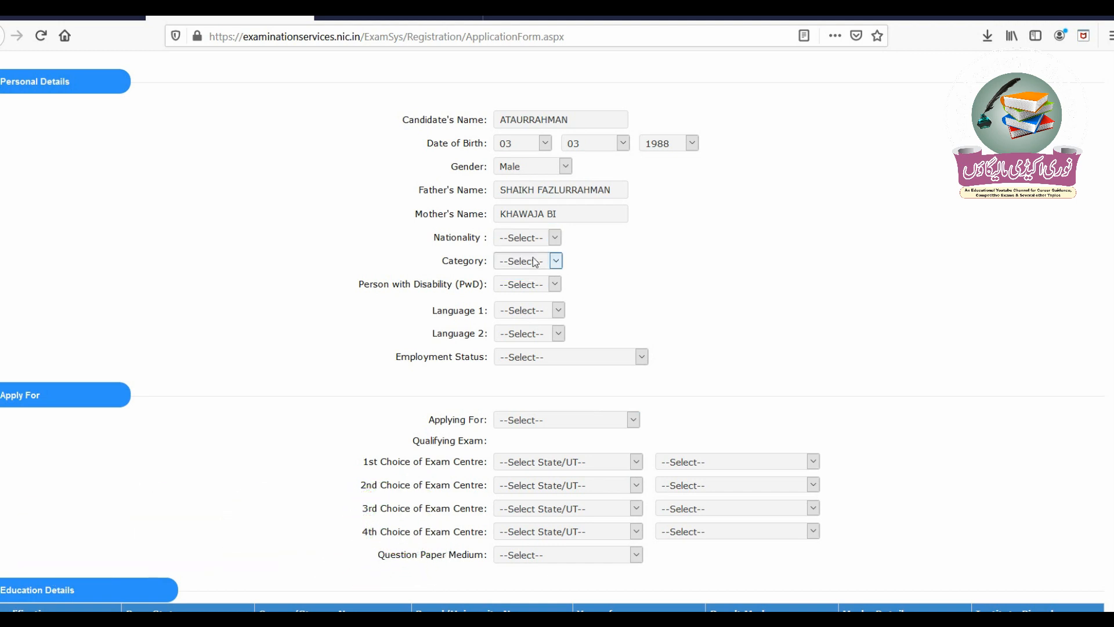
pyautogui.click(533, 257)
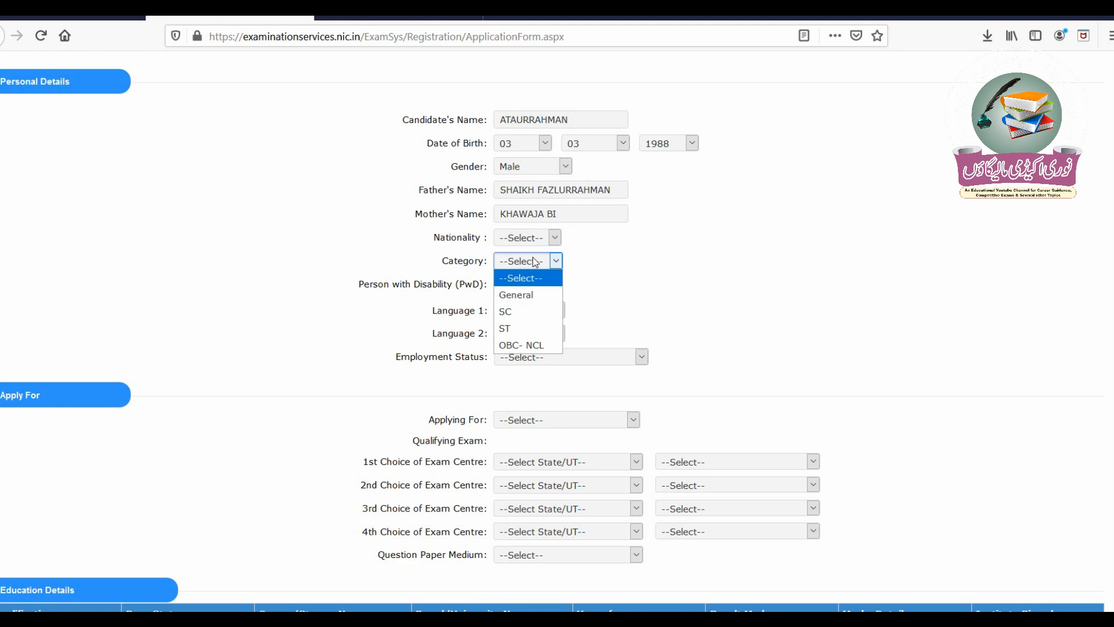
pyautogui.click(533, 294)
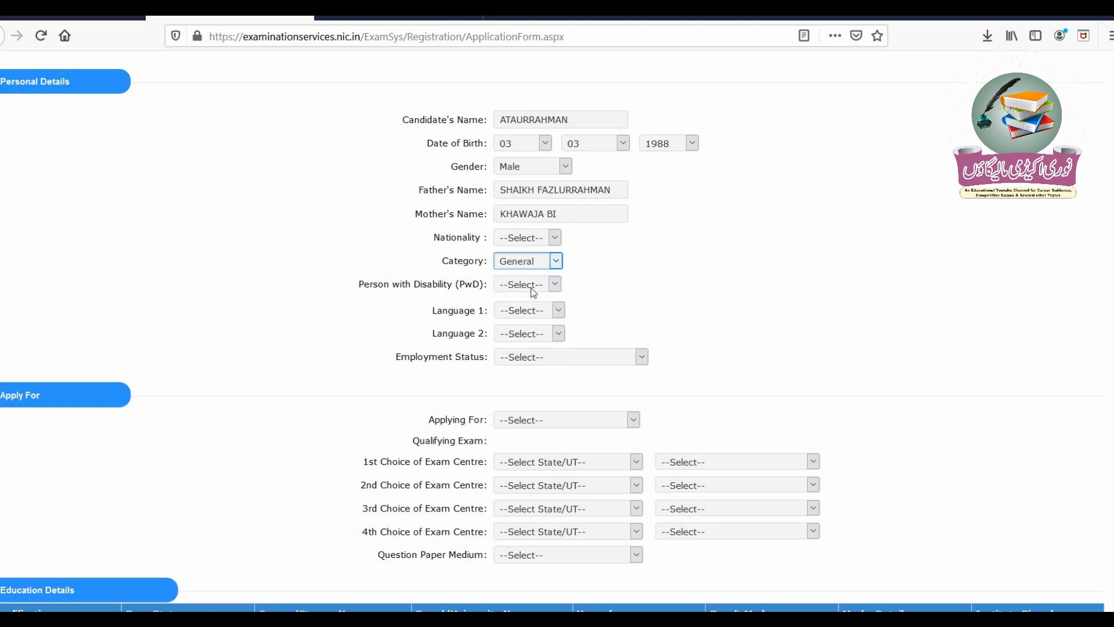
pyautogui.click(531, 288)
pyautogui.click(528, 319)
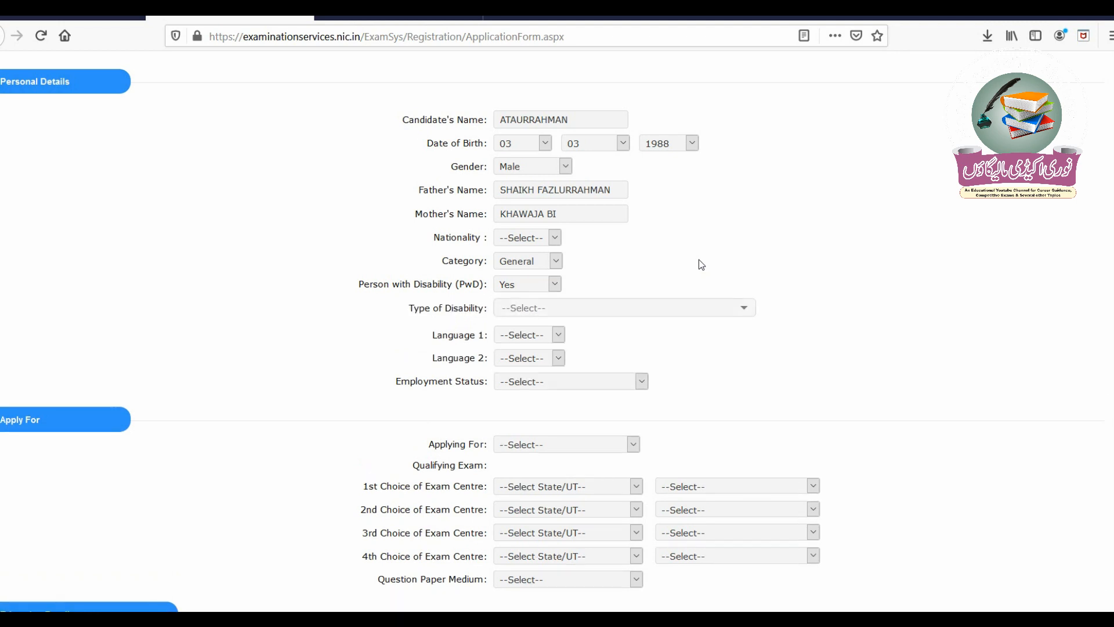
pyautogui.click(527, 309)
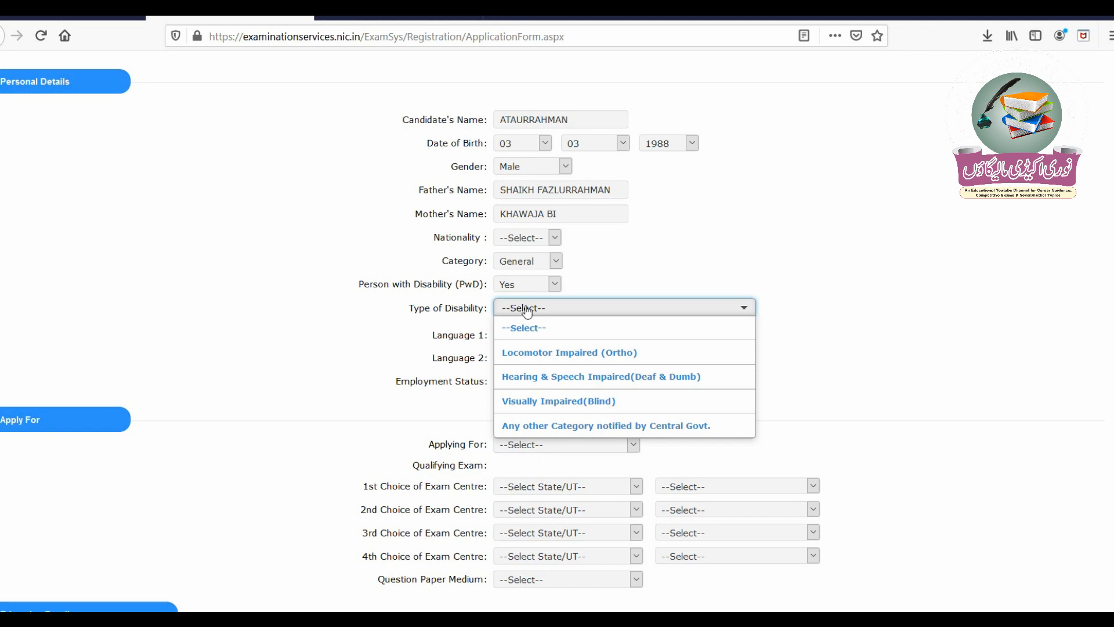
pyautogui.click(561, 356)
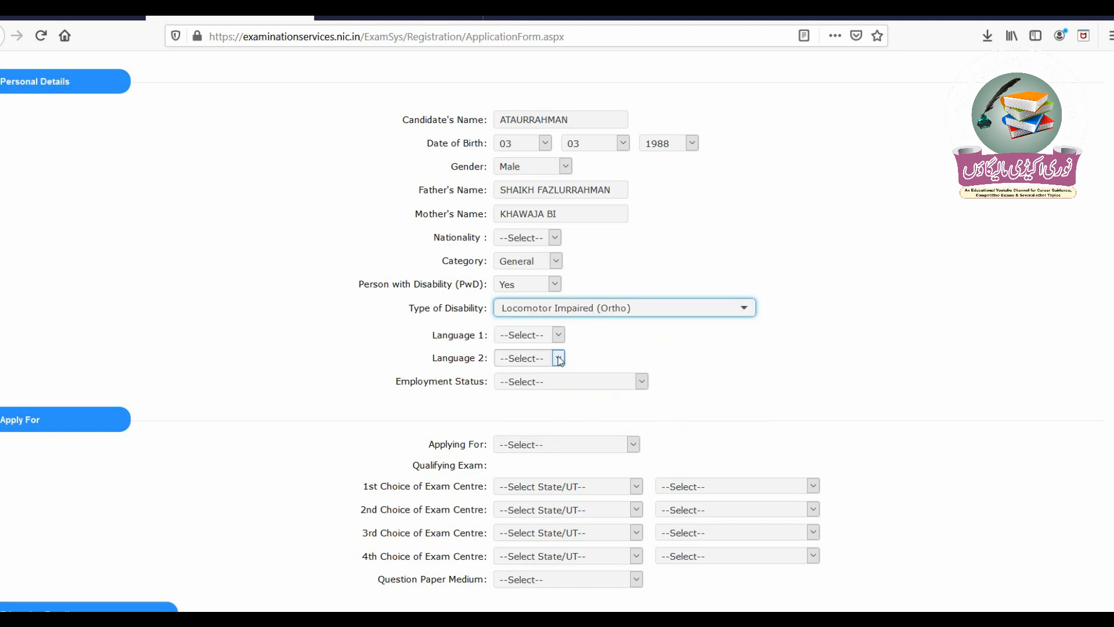
# - Choose Urdu as Language 1, English as Language 2, and employment status Not Employed
pyautogui.click(552, 335)
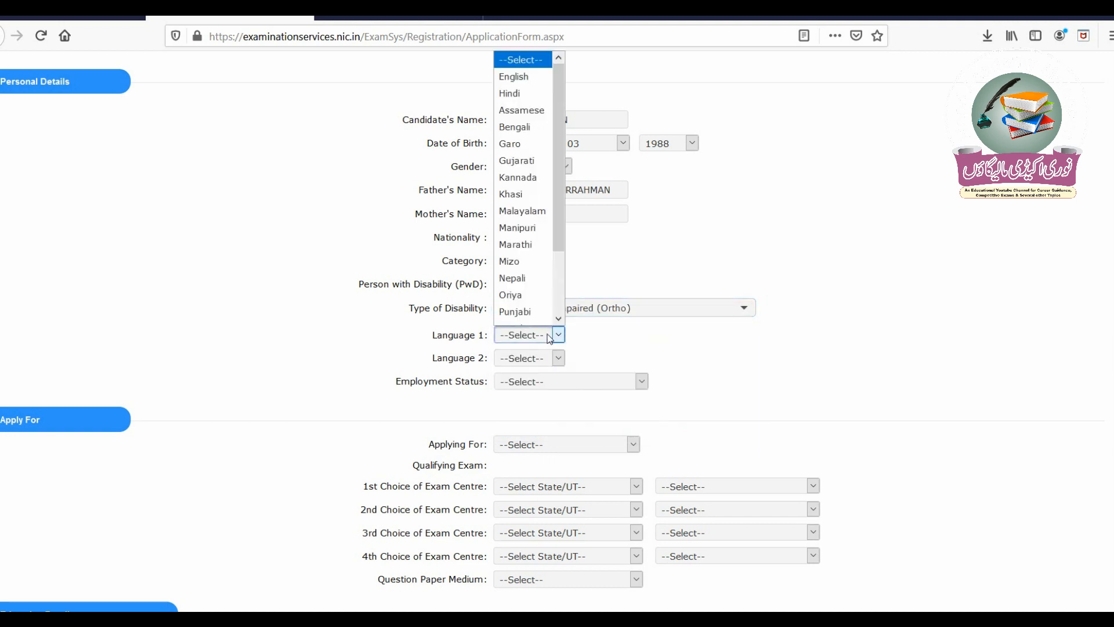
pyautogui.scroll(-2, 553, 281)
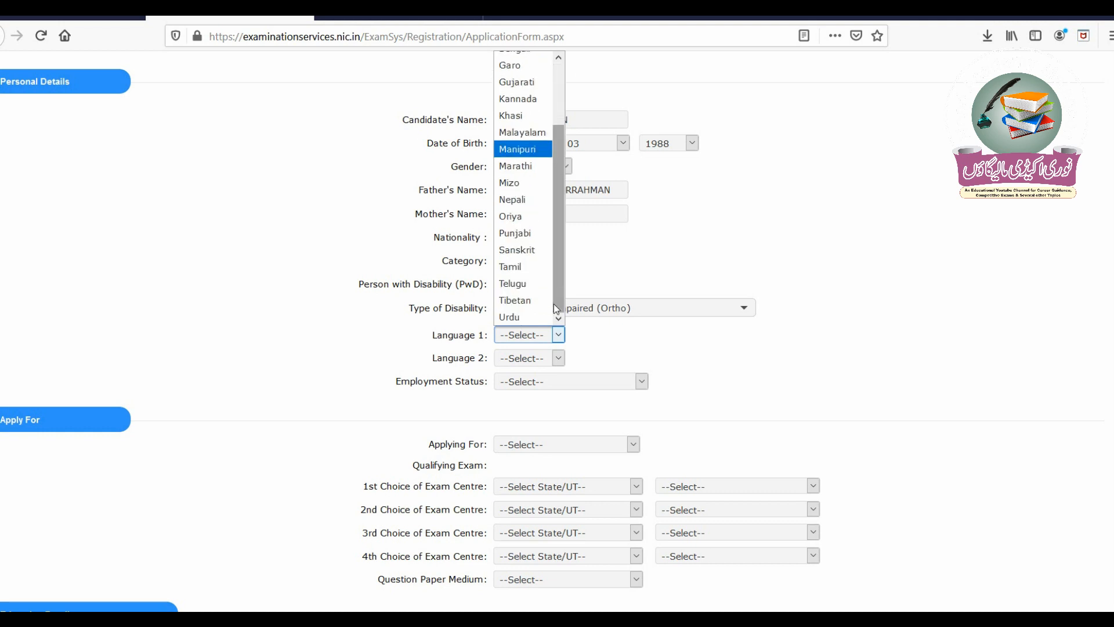
pyautogui.click(537, 318)
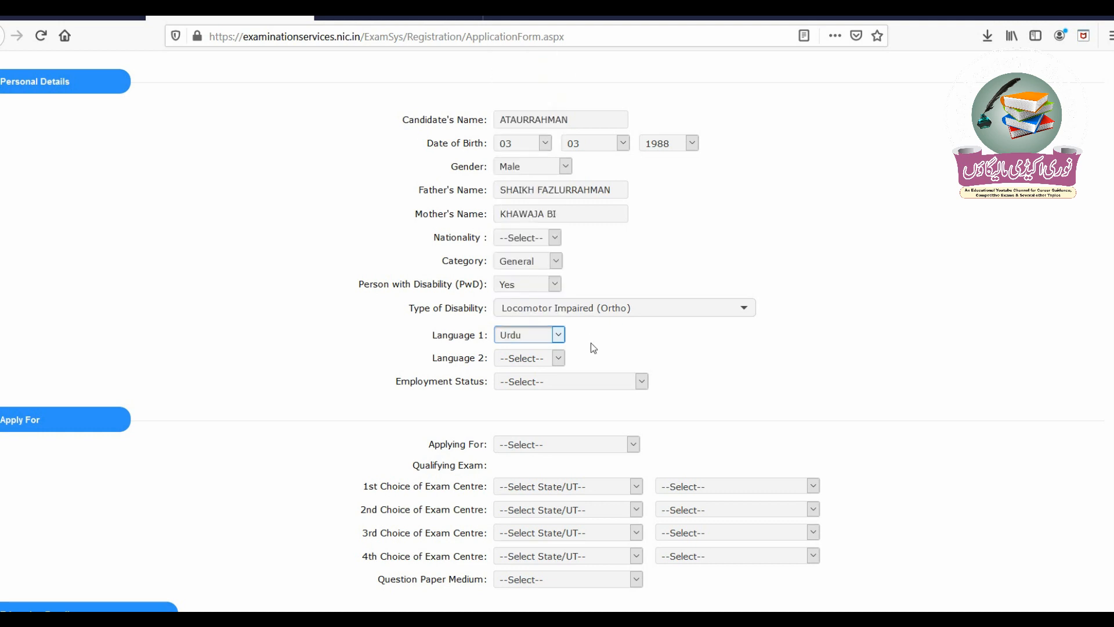
pyautogui.click(542, 358)
pyautogui.scroll(-1, 558, 329)
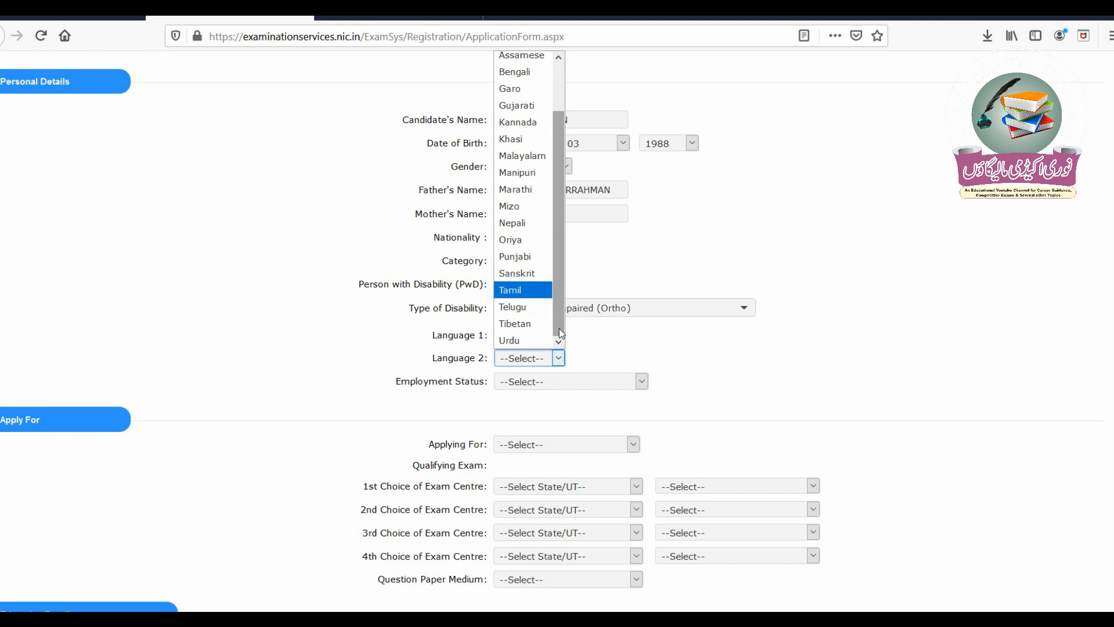
pyautogui.scroll(1, 560, 87)
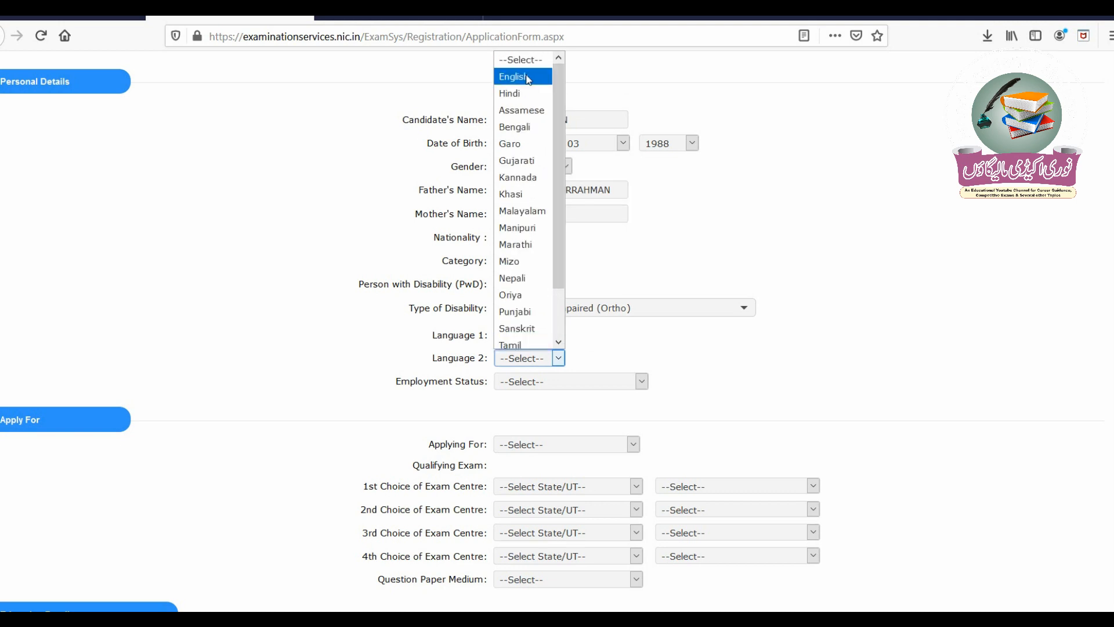
pyautogui.click(512, 77)
pyautogui.click(550, 383)
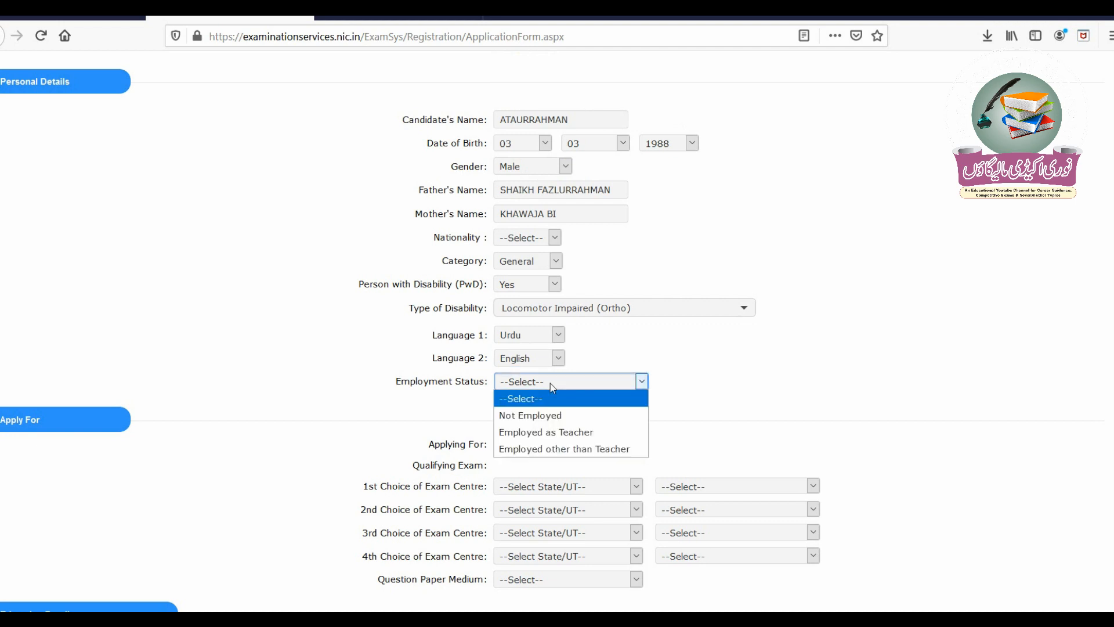
pyautogui.click(555, 414)
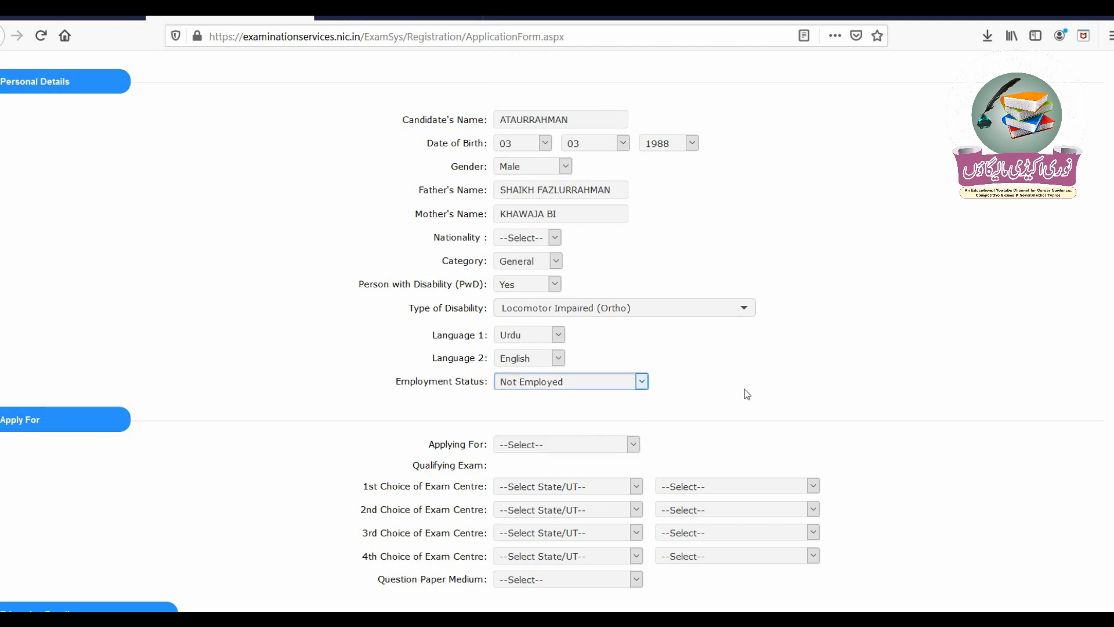
pyautogui.click(553, 448)
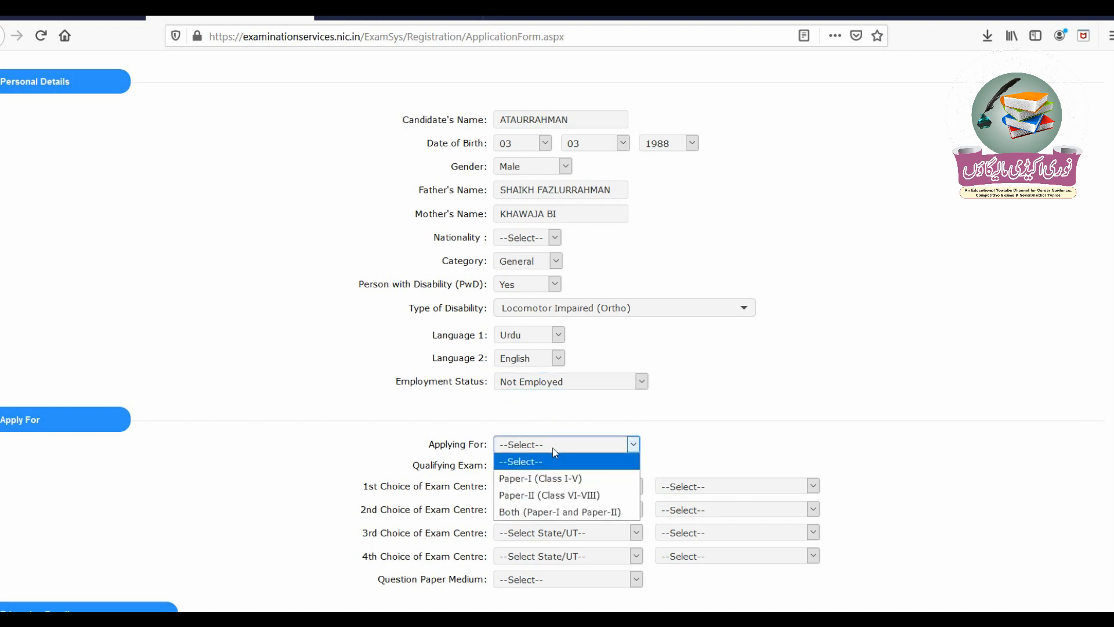
# - Apply for Paper-II (Class VI-VIII) with qualification 7, Social Science, and Degree in Education
pyautogui.click(586, 494)
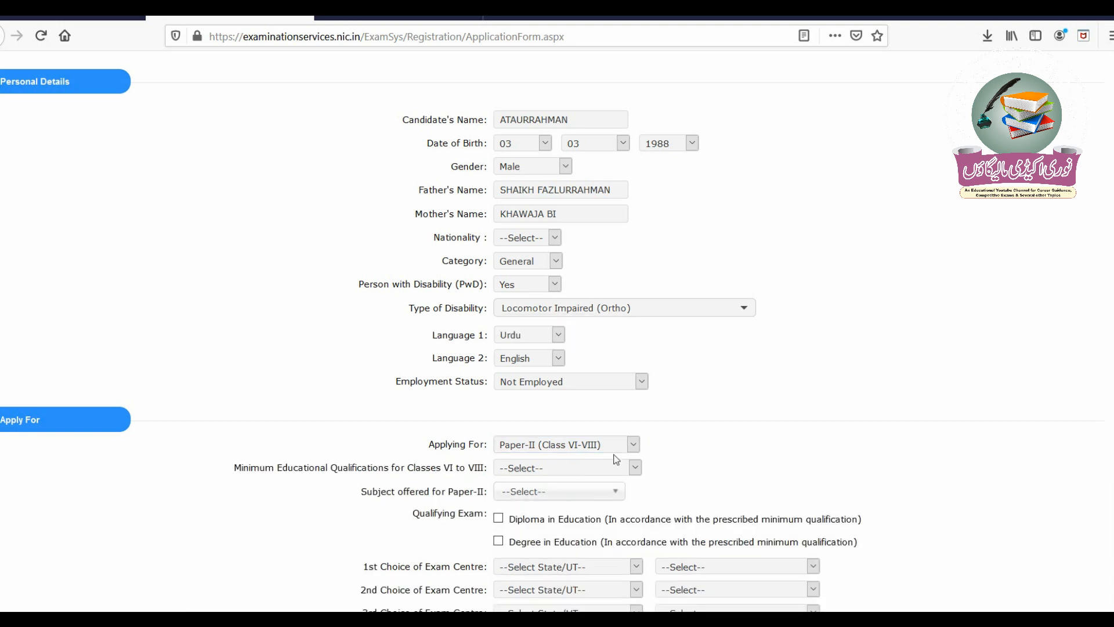
pyautogui.click(580, 471)
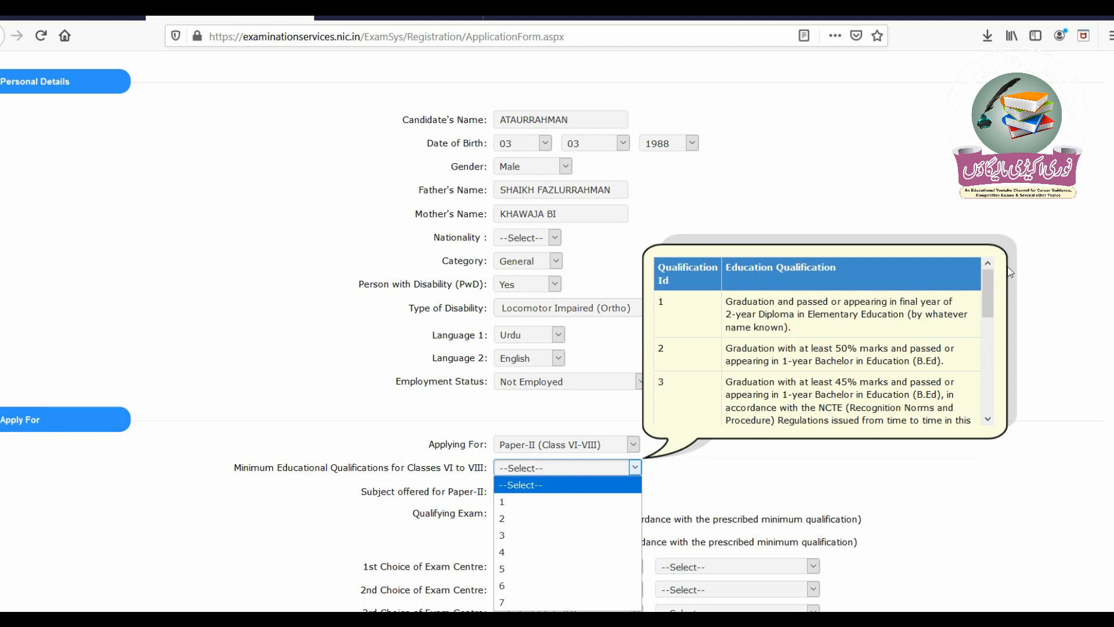
pyautogui.moveTo(990, 283); pyautogui.dragTo(995, 327)
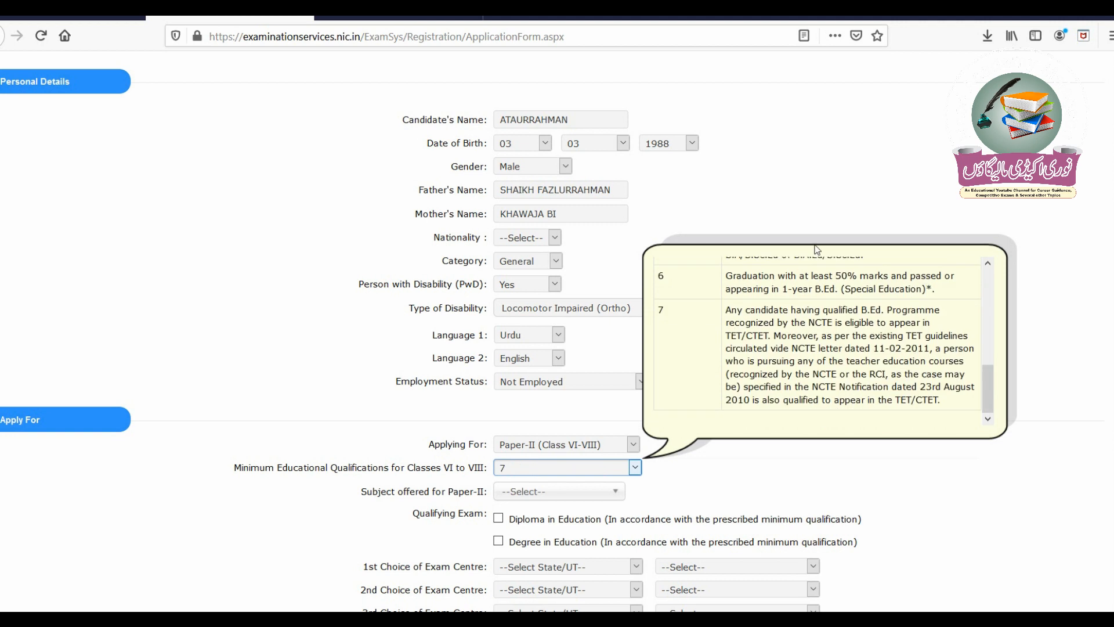
pyautogui.click(590, 499)
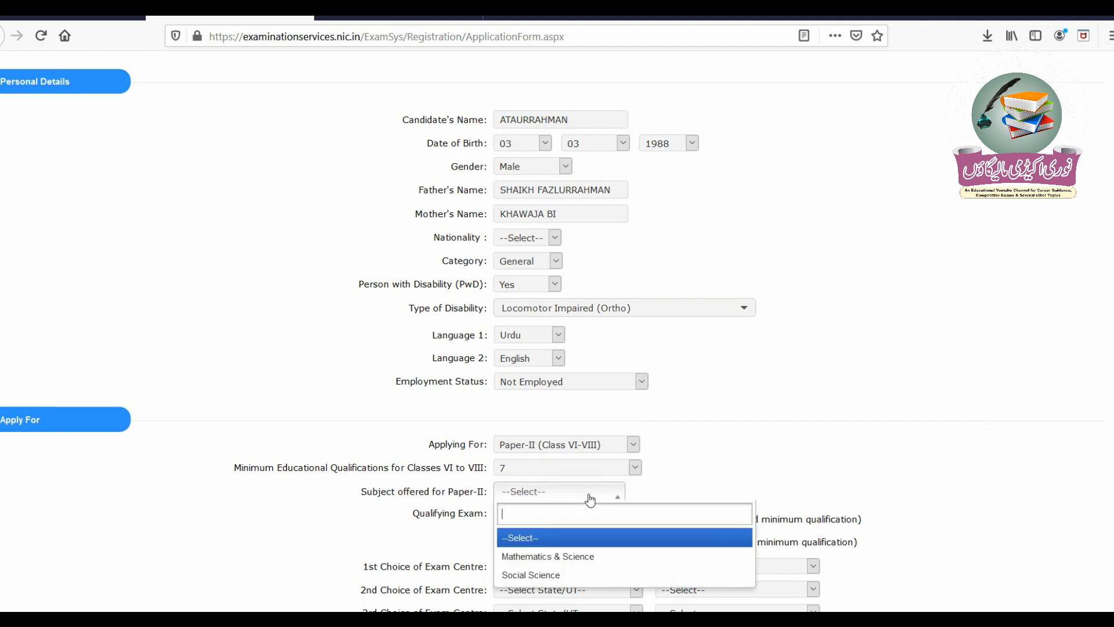
pyautogui.click(566, 576)
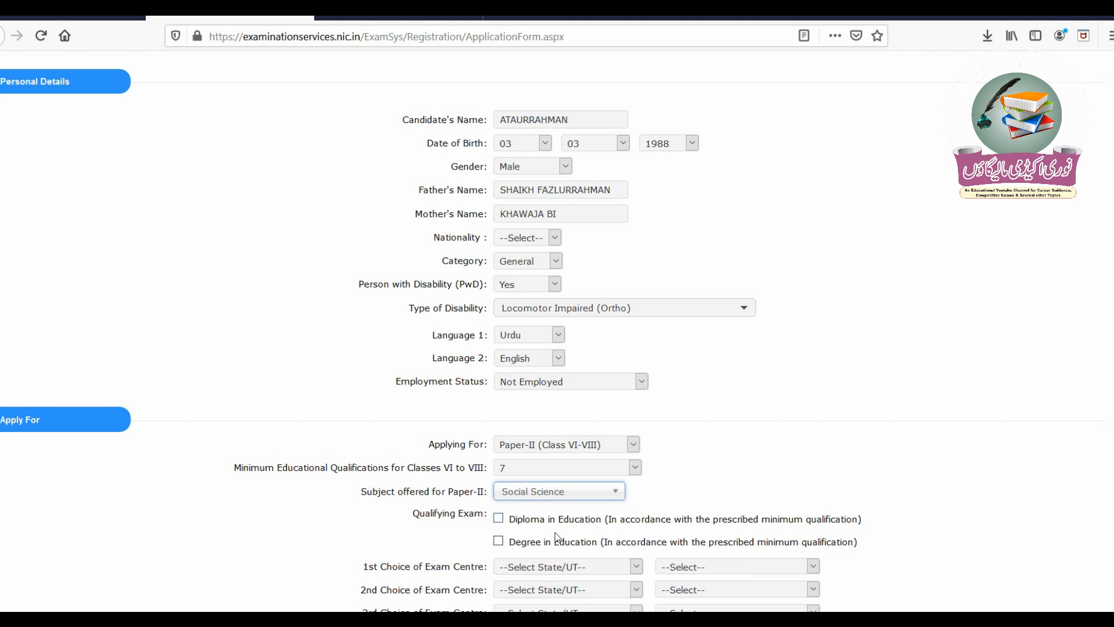
pyautogui.click(499, 541)
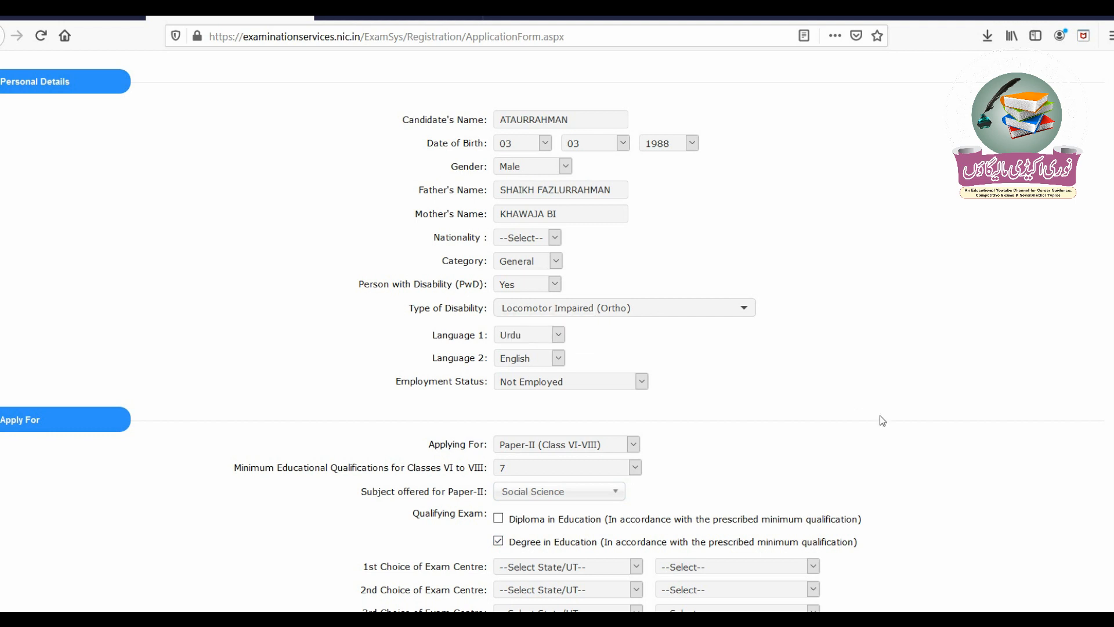
# - Set the first exam centre to Nashik, Maharashtra
pyautogui.scroll(-3, 880, 416)
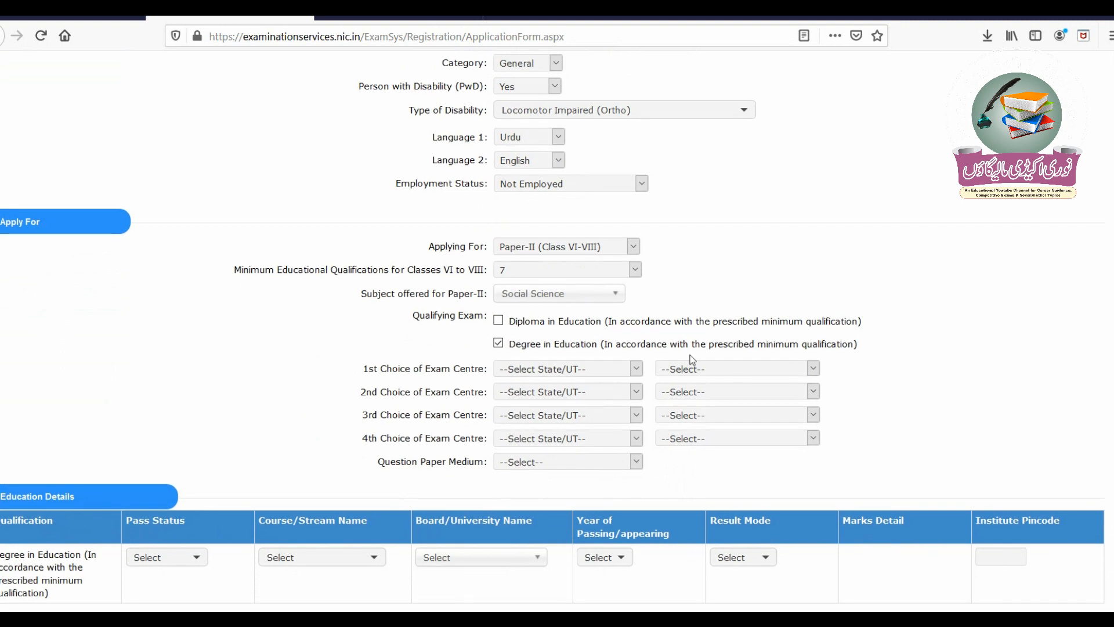
pyautogui.click(619, 373)
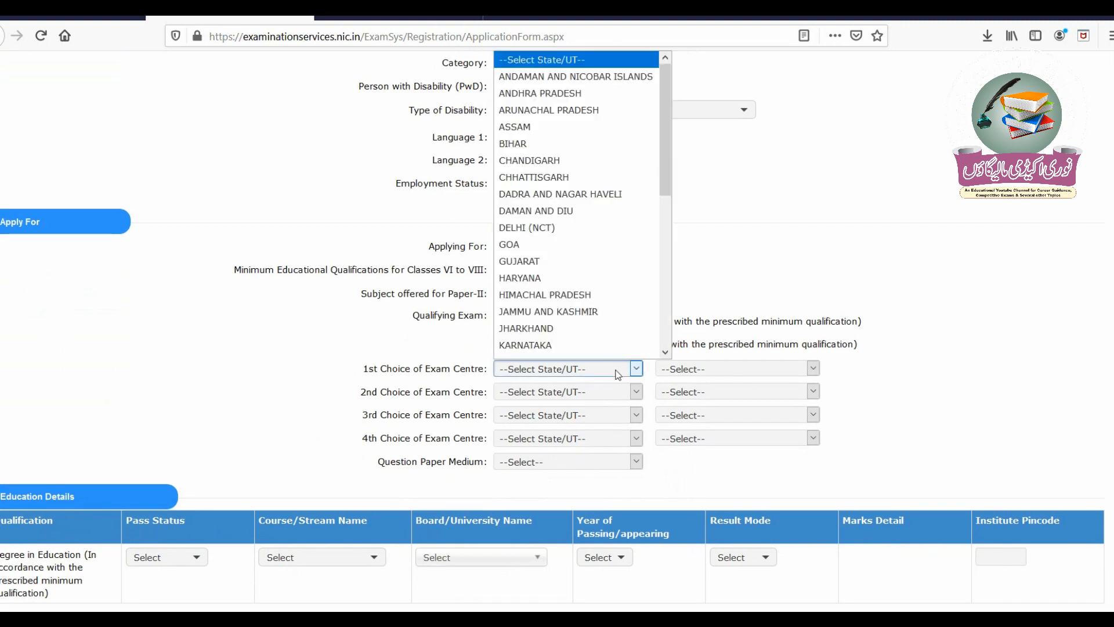
pyautogui.scroll(-1, 581, 343)
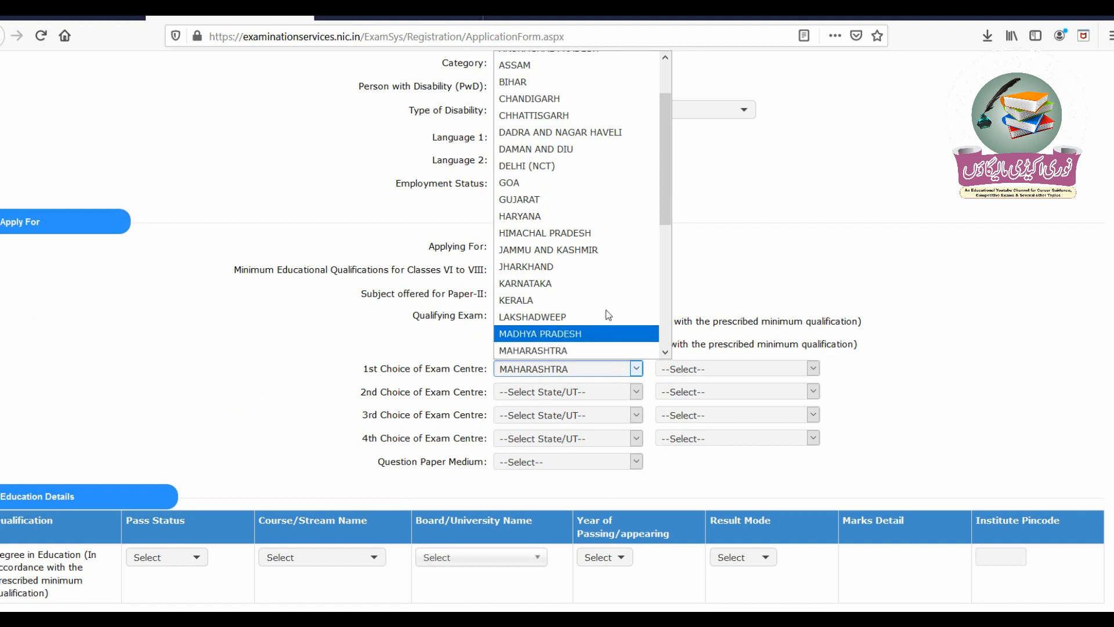
pyautogui.click(582, 351)
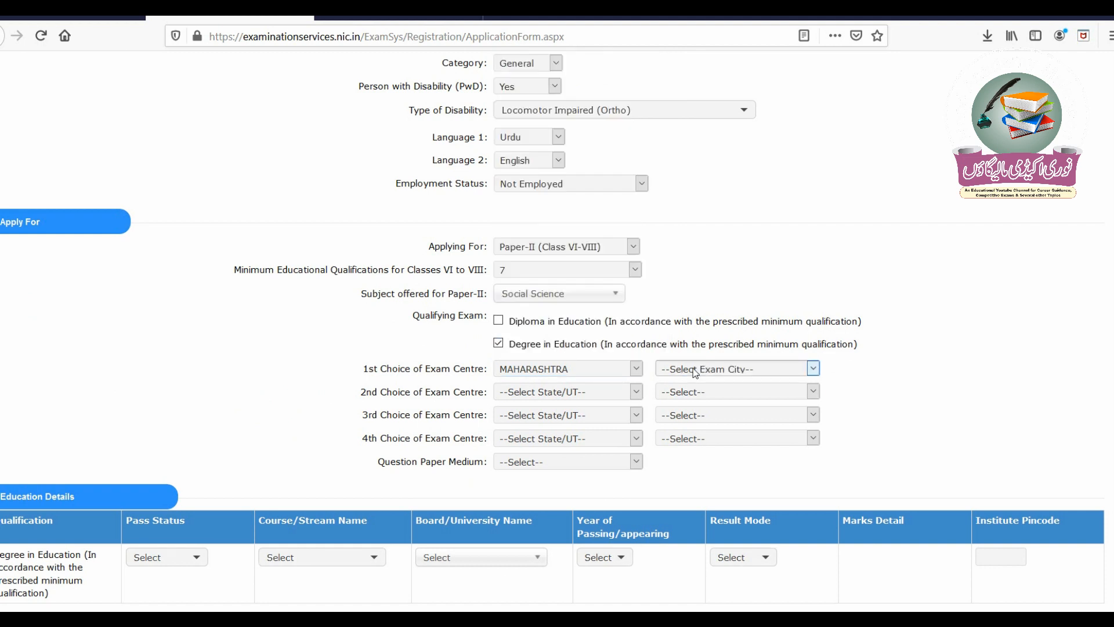
pyautogui.click(695, 372)
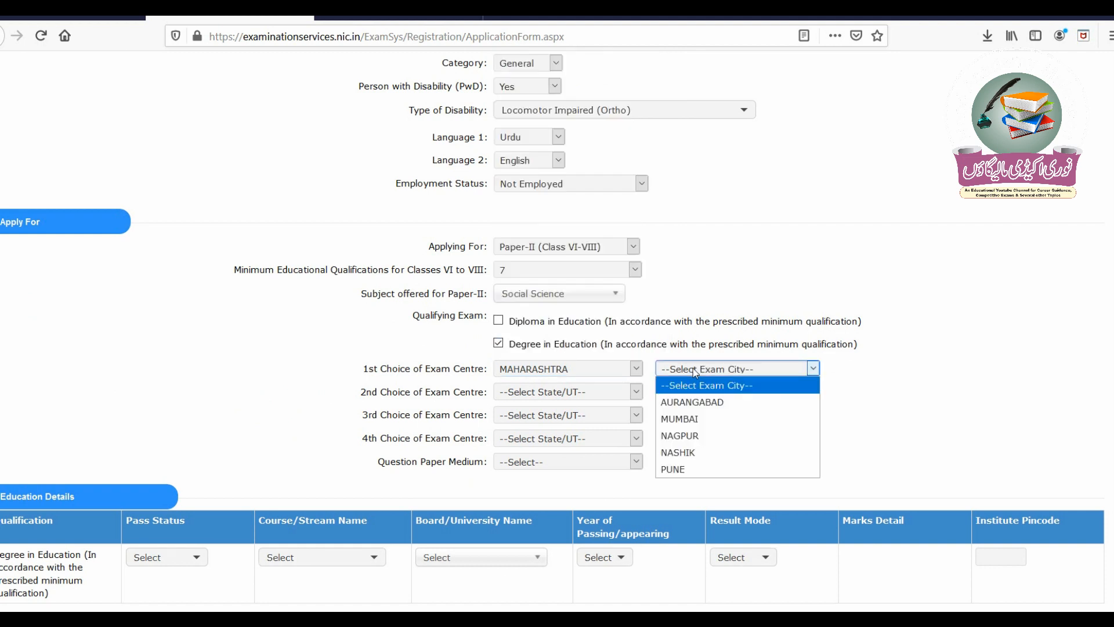
pyautogui.click(689, 453)
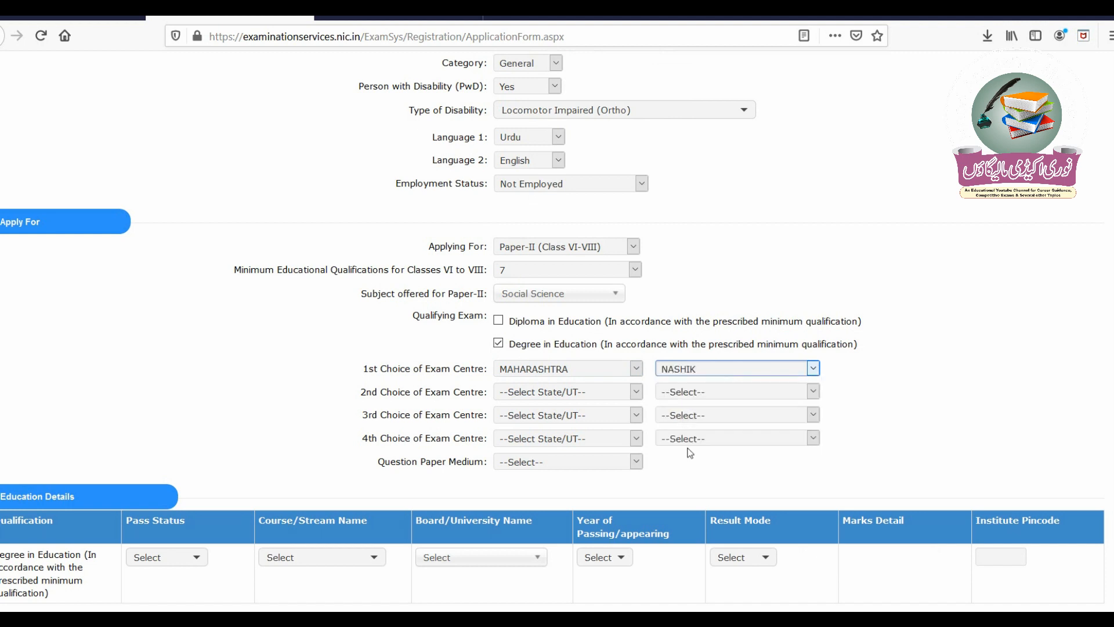
# - Pick Maharashtra for the second exam centre and English as question paper medium
pyautogui.click(548, 396)
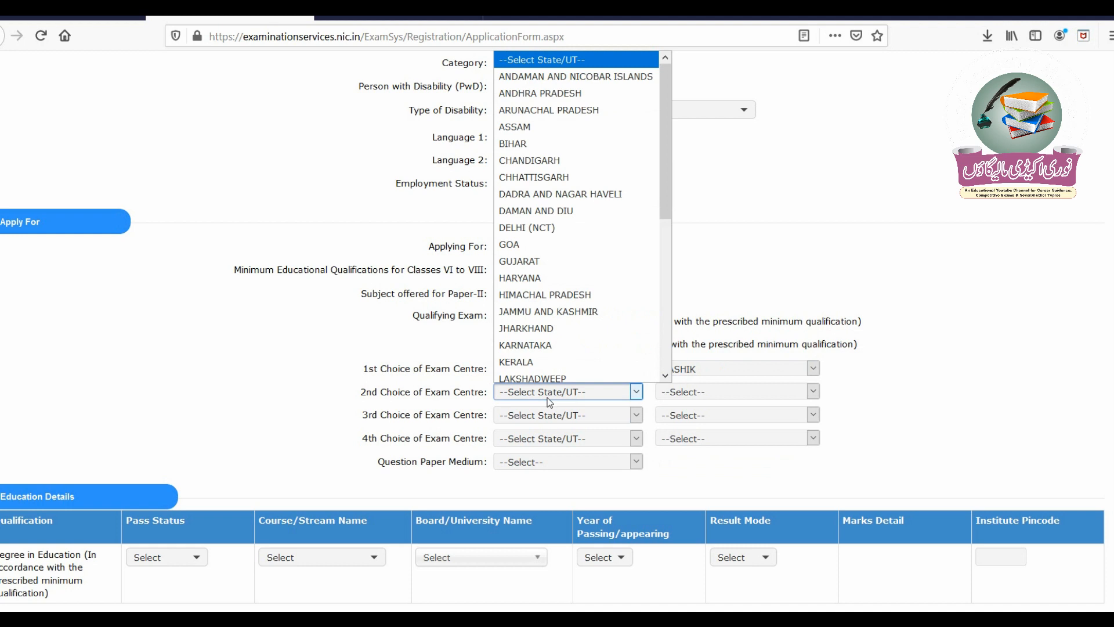
pyautogui.write('mah')
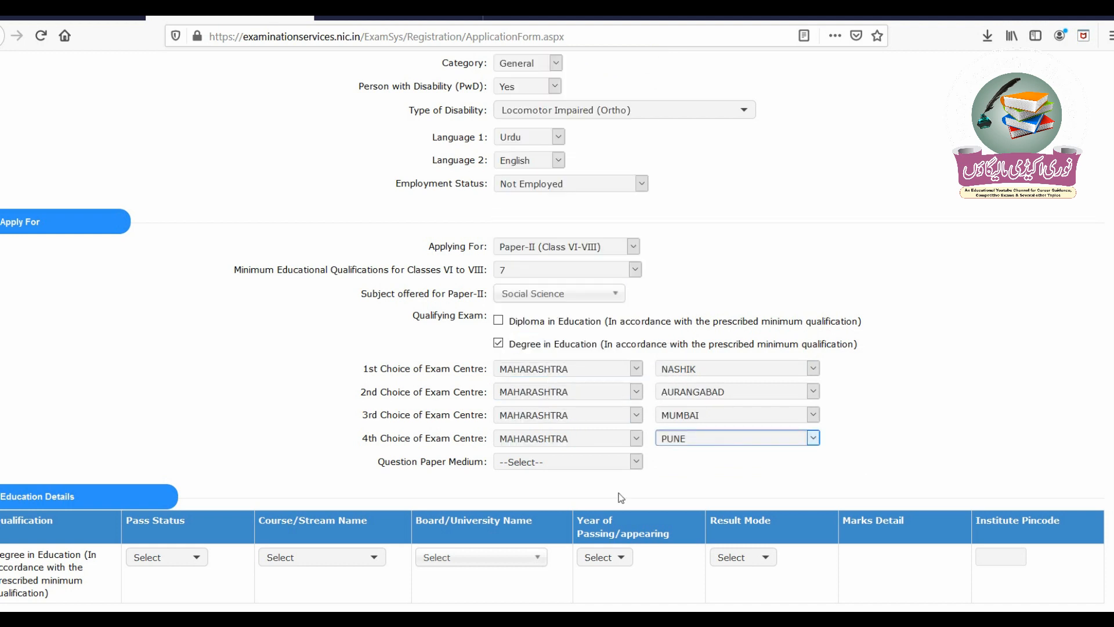
pyautogui.click(571, 460)
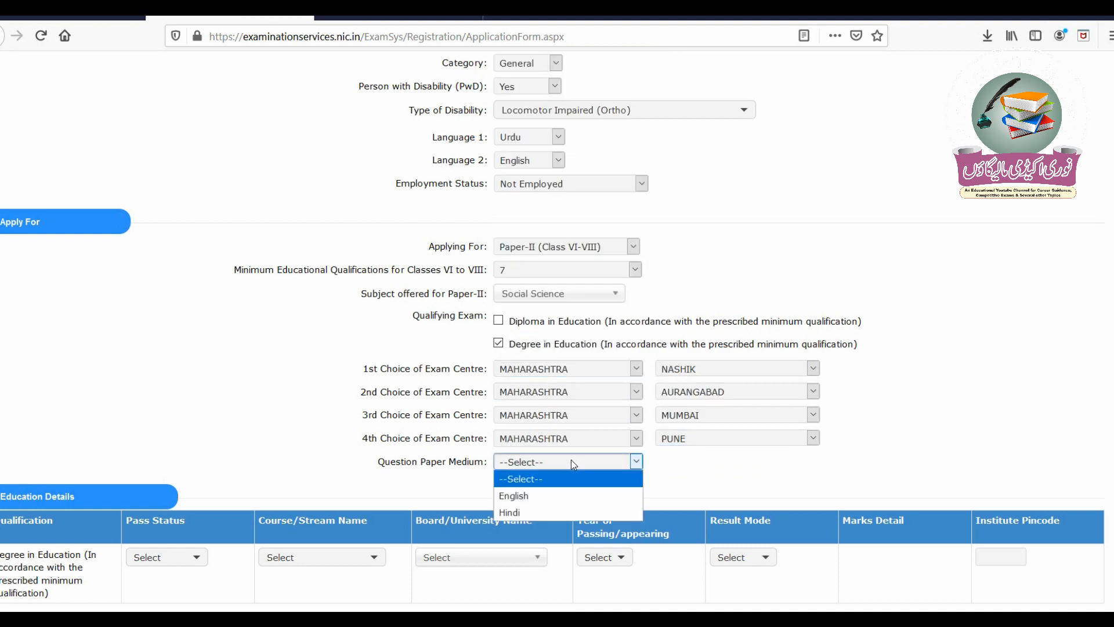
pyautogui.click(560, 497)
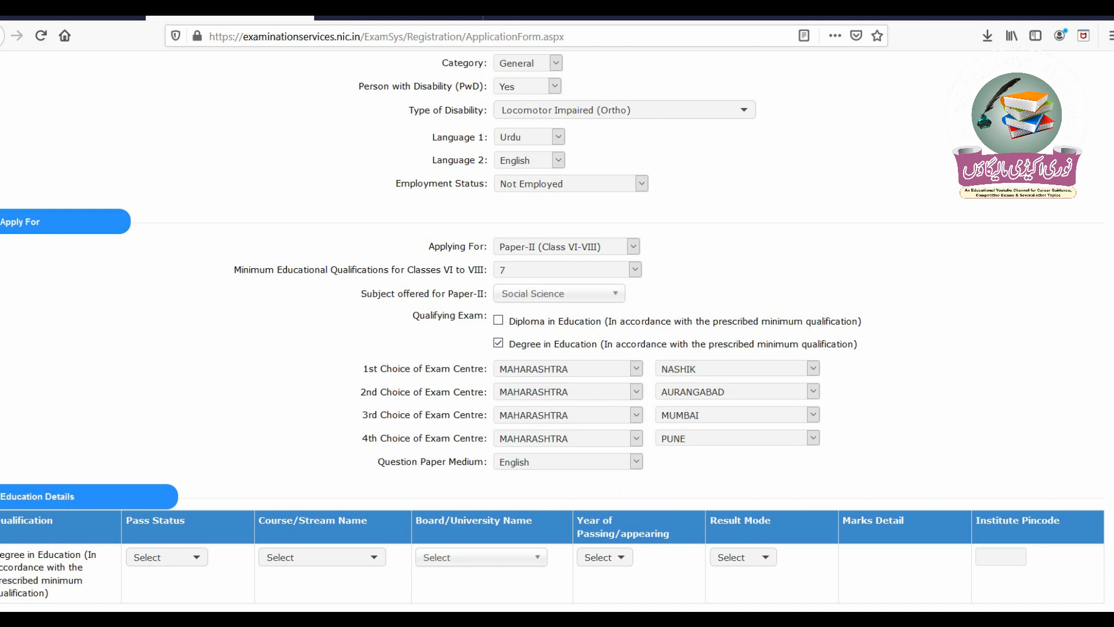
# - Mark Degree in Education as Passed with course Education/Elementry Education etc
pyautogui.scroll(-5, 748, 397)
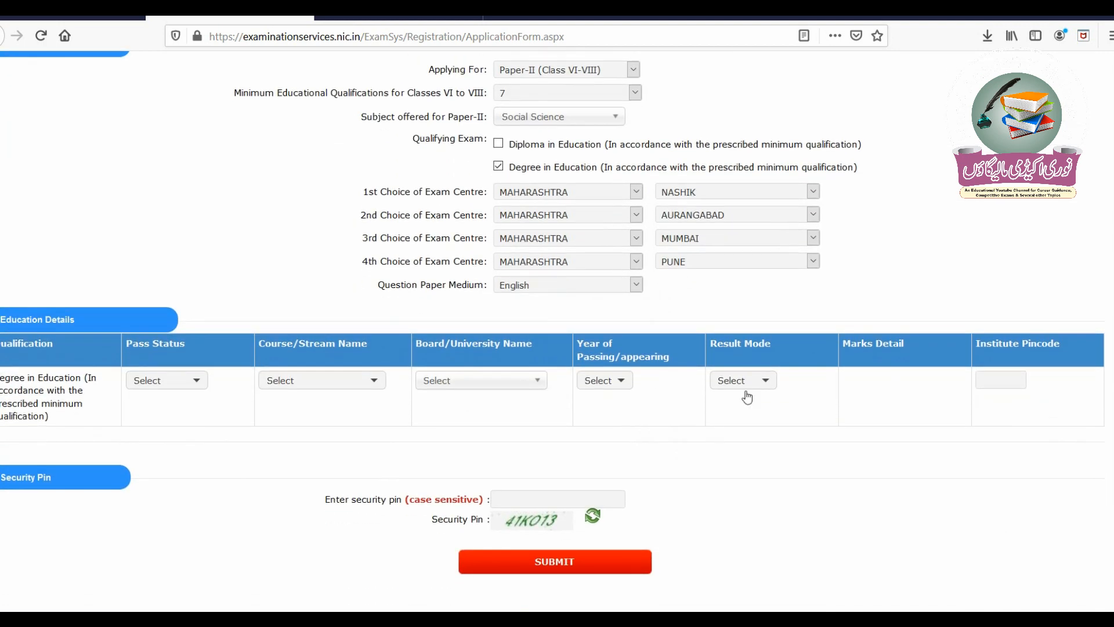
pyautogui.click(177, 387)
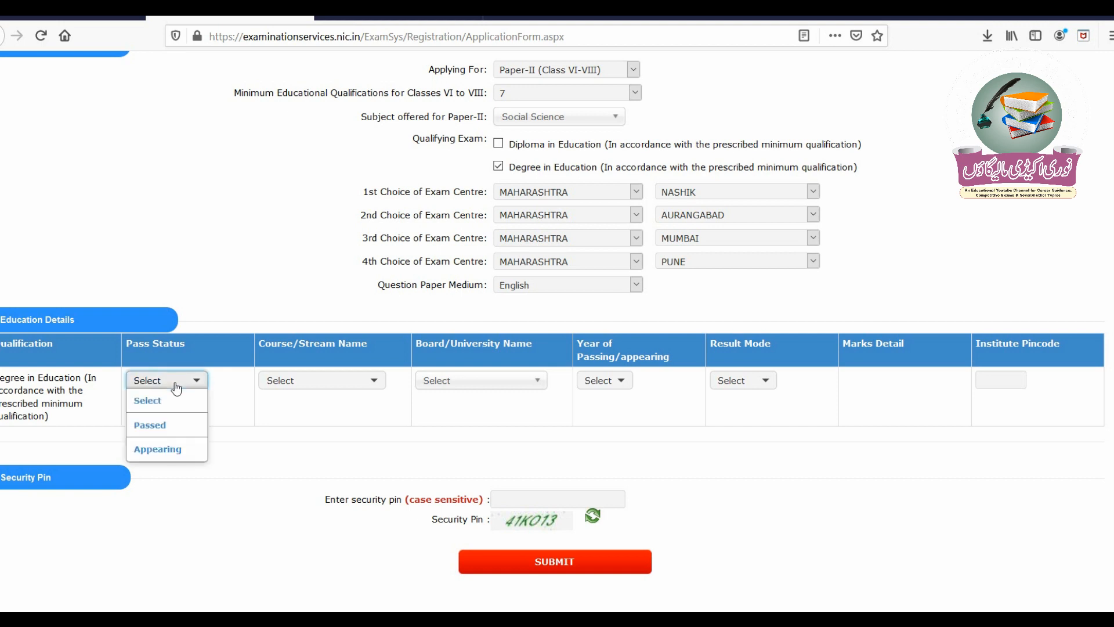
pyautogui.click(173, 424)
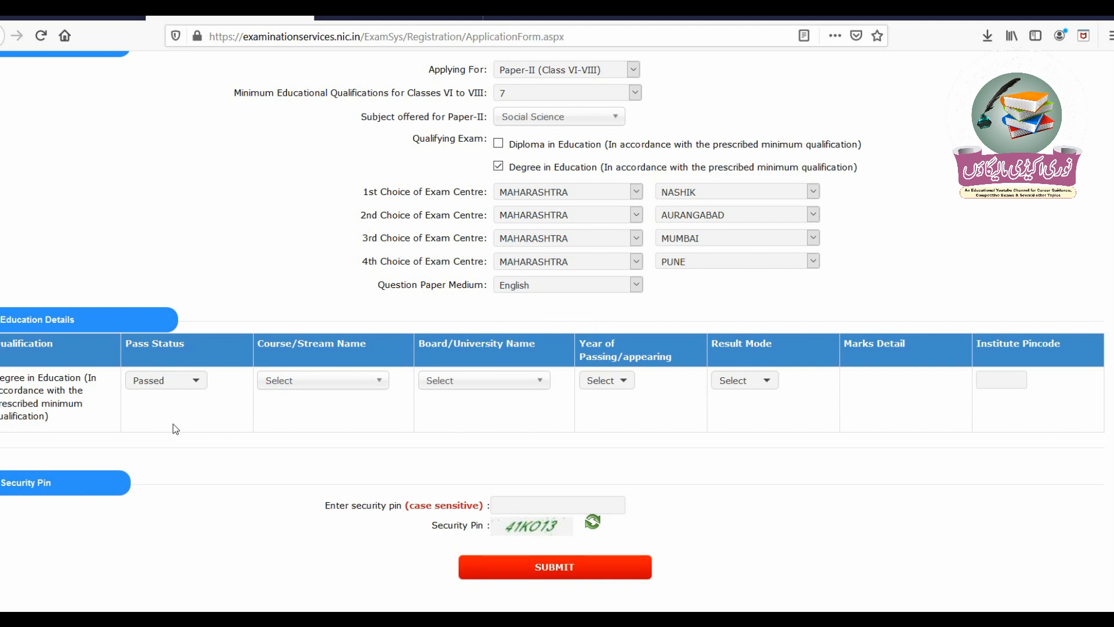
pyautogui.click(312, 385)
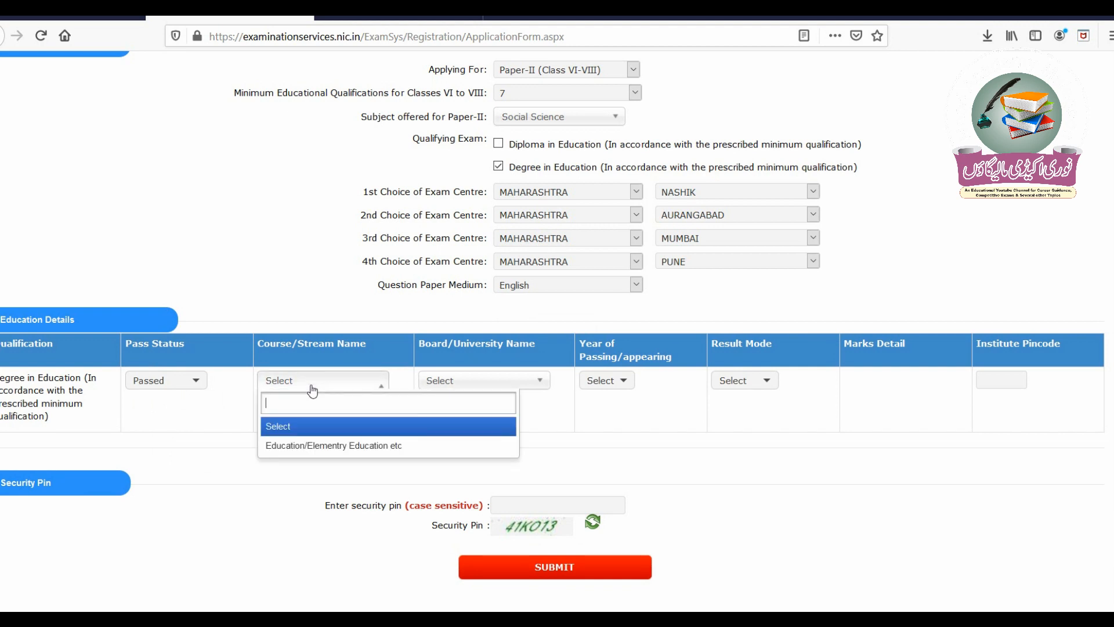
pyautogui.click(354, 445)
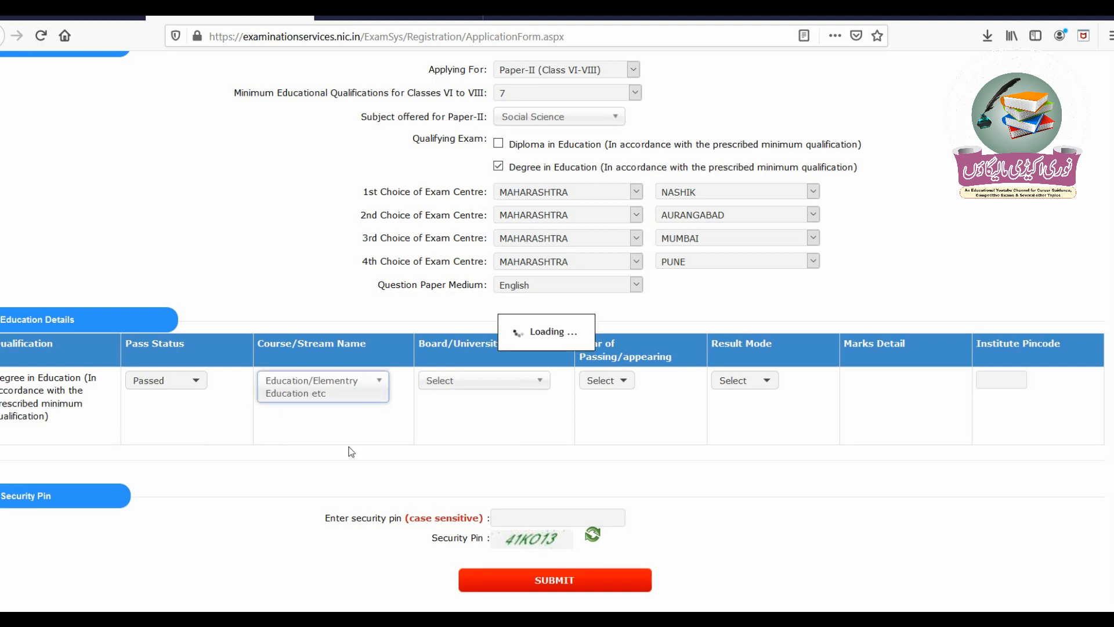
pyautogui.click(486, 382)
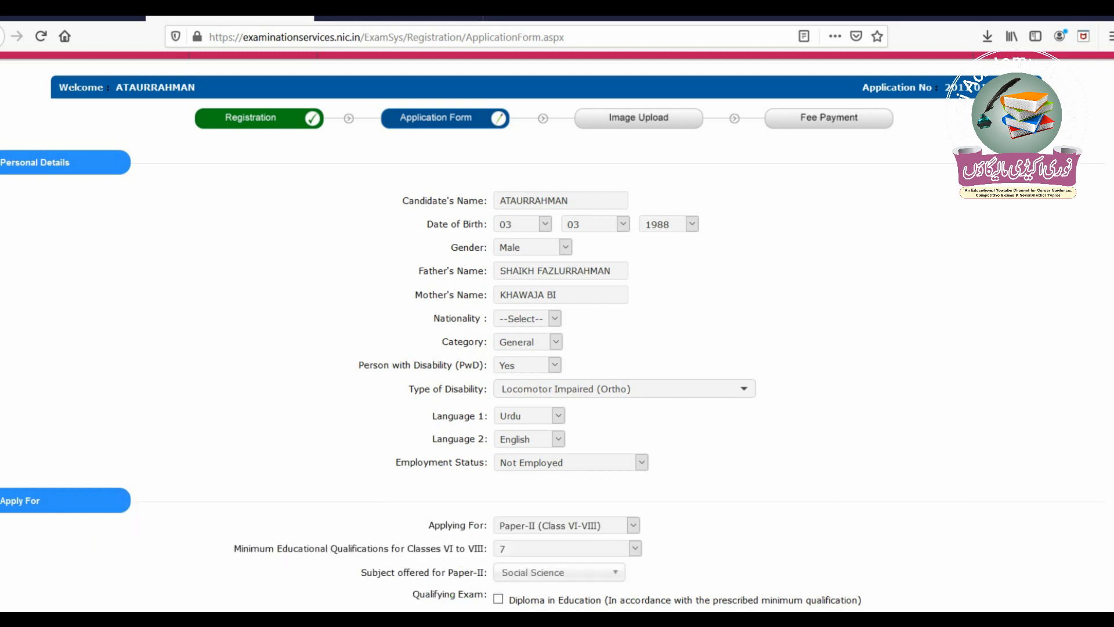
# - Submit the application form, then final-submit it and confirm with YES
pyautogui.scroll(-2, 557, 331)
pyautogui.scroll(-7, 558, 331)
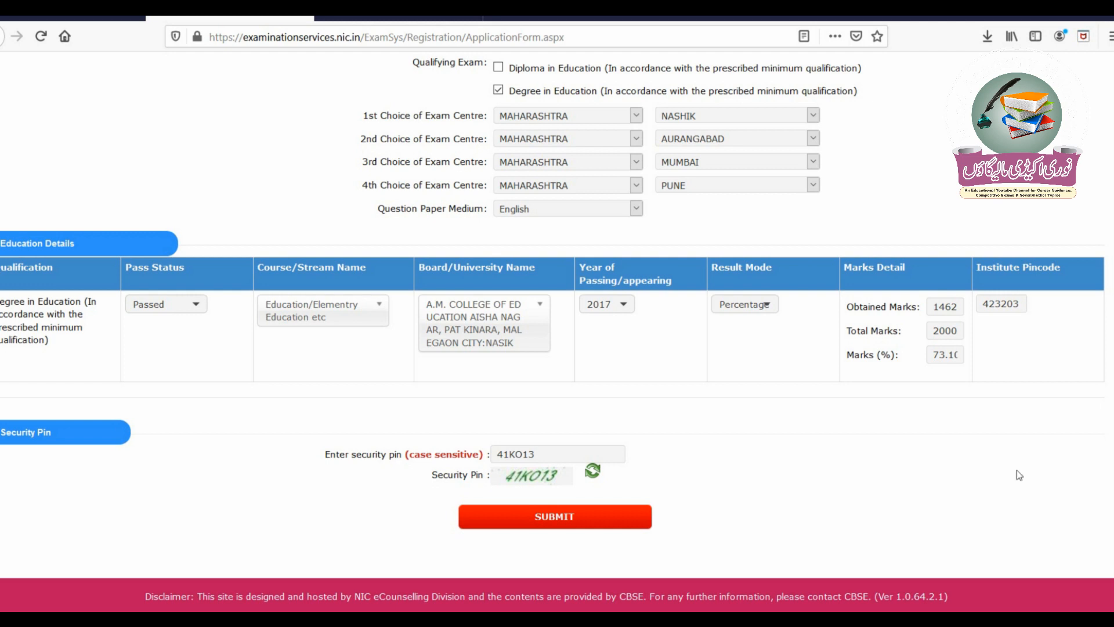
pyautogui.click(629, 522)
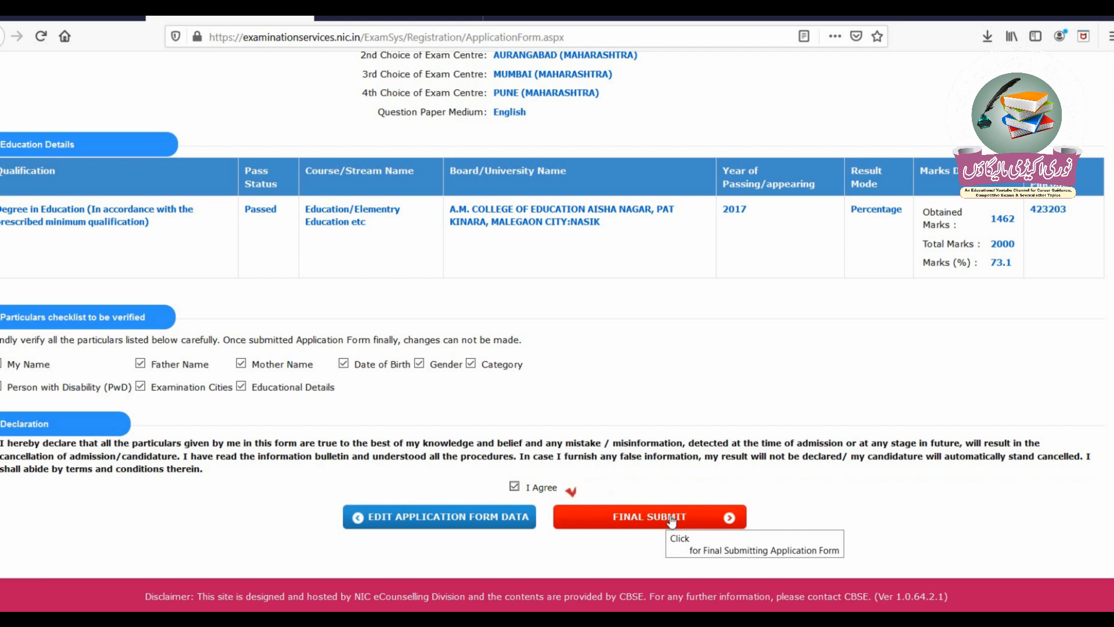
pyautogui.click(671, 521)
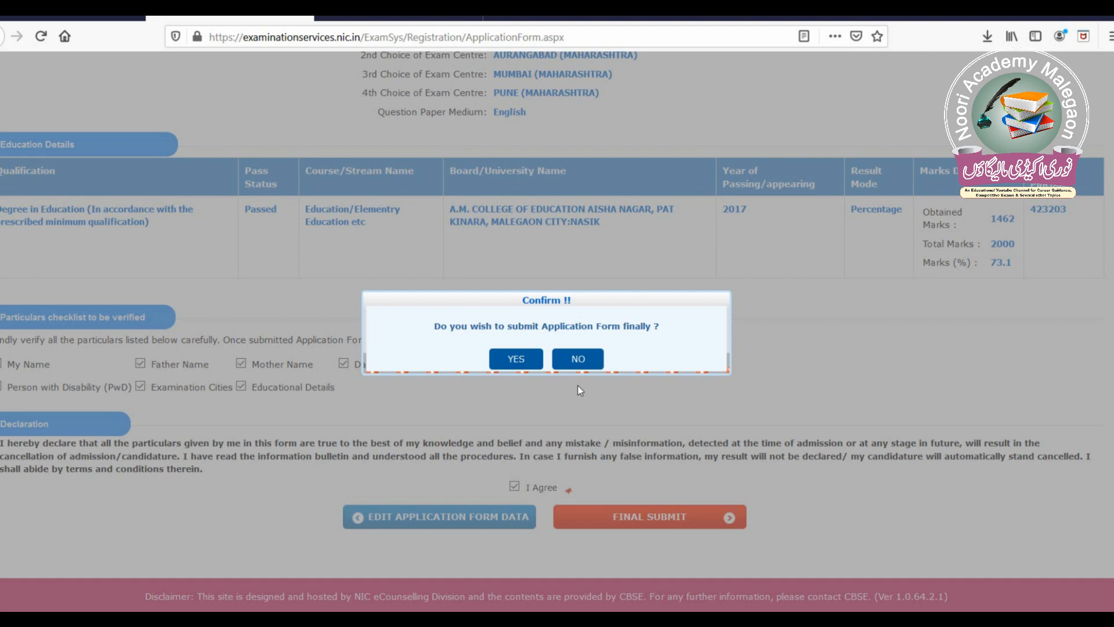
pyautogui.click(523, 367)
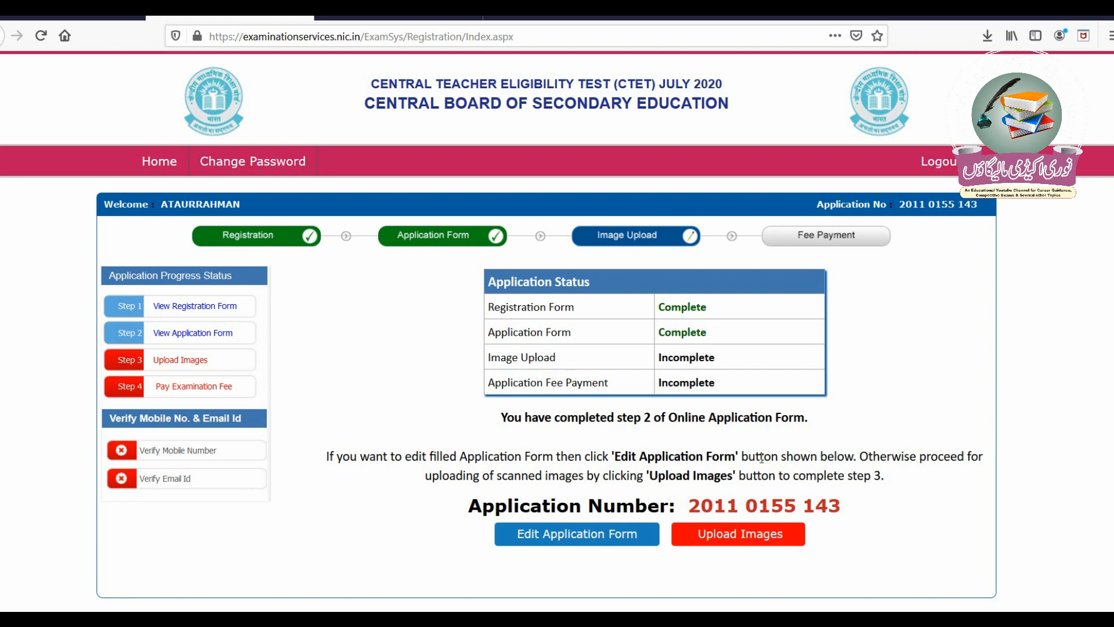
# - Move from the application status page to the Upload Images step
pyautogui.click(749, 534)
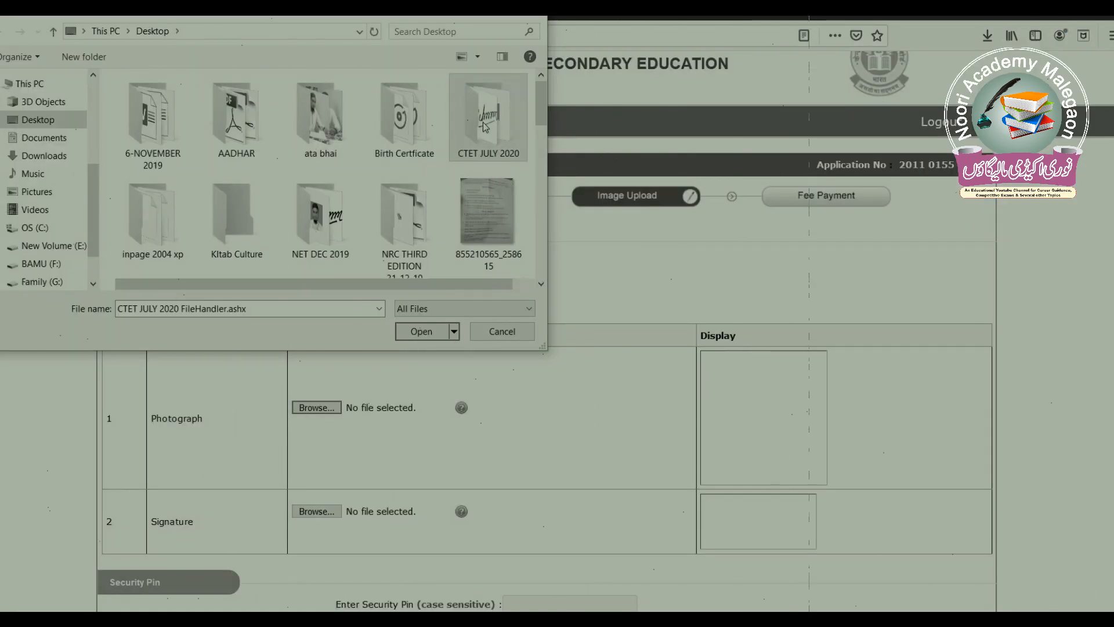
# - Choose the photograph and signature image files from the CTET JULY 2020 folder
pyautogui.doubleClick(485, 127)
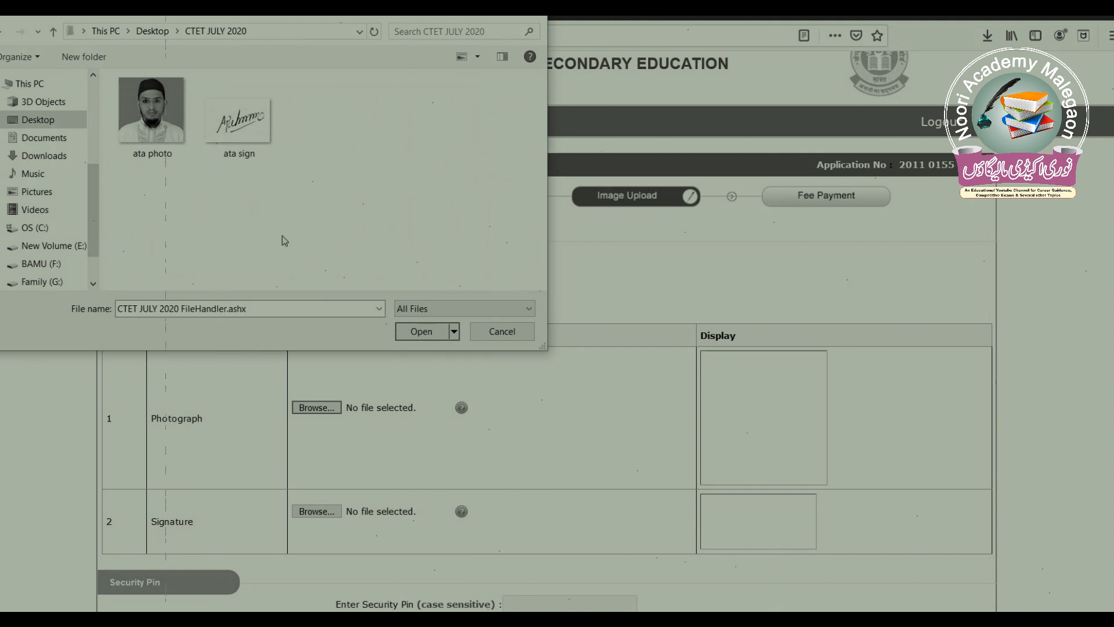
pyautogui.click(145, 127)
pyautogui.doubleClick(145, 127)
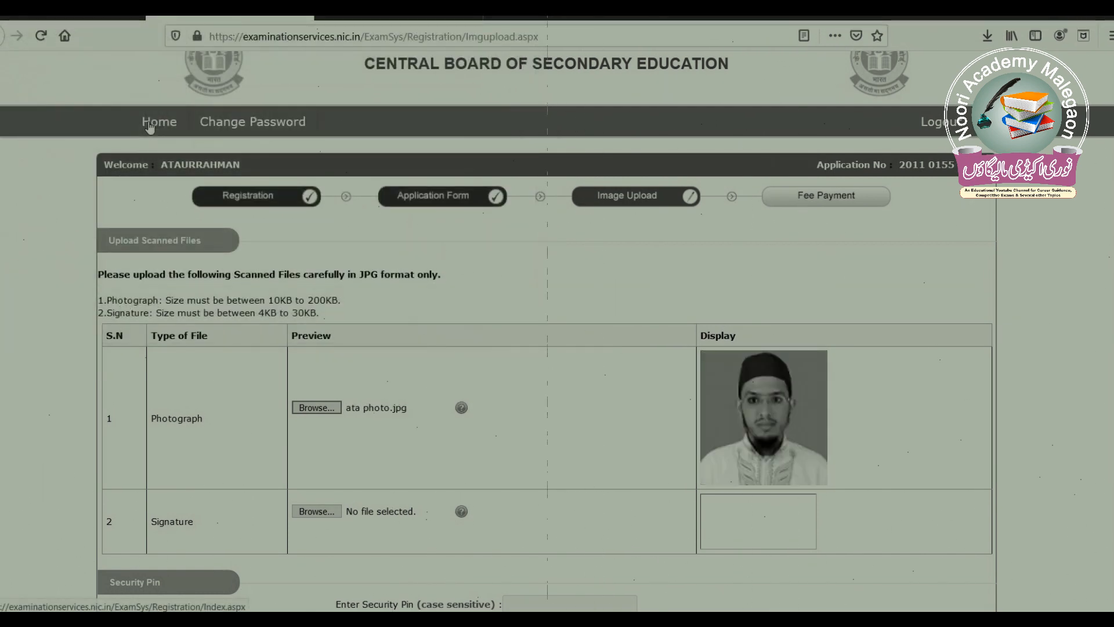
pyautogui.click(316, 511)
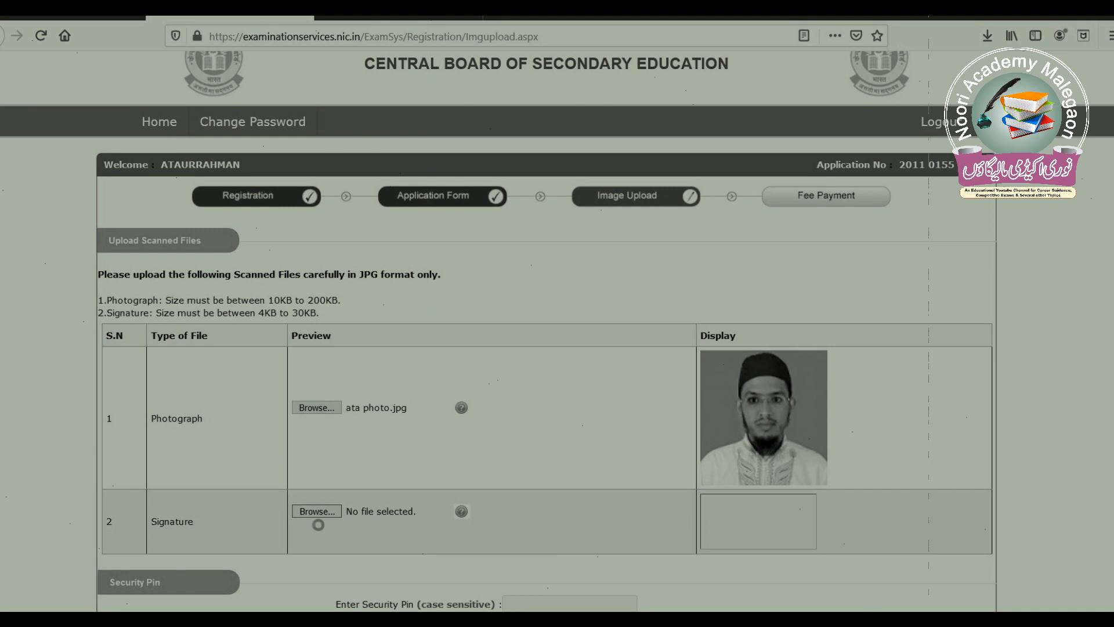
pyautogui.click(251, 133)
pyautogui.doubleClick(251, 133)
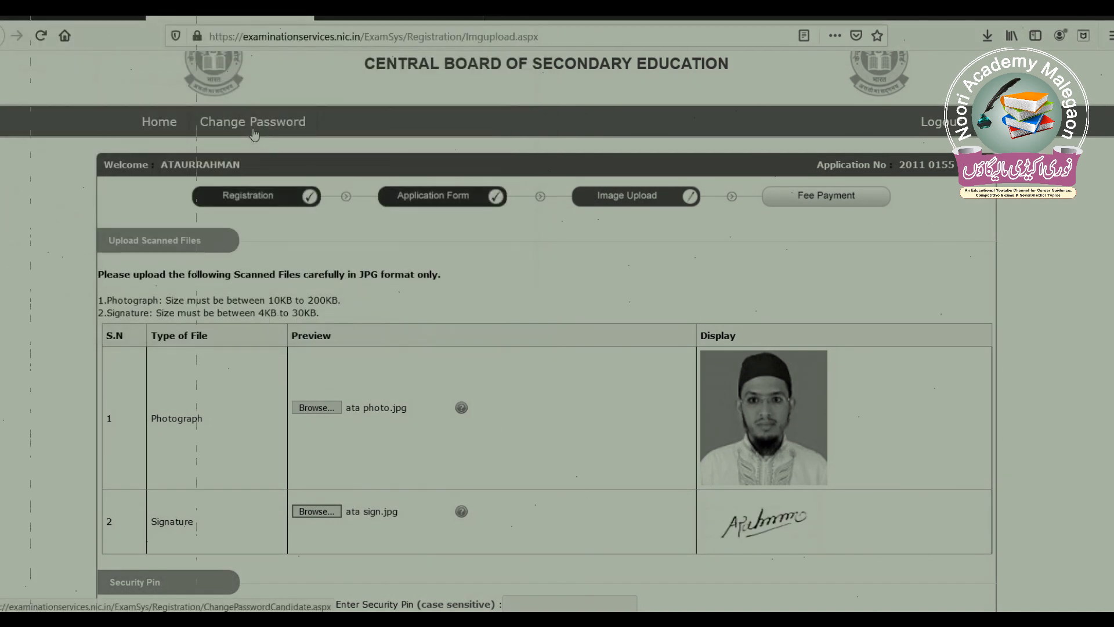
# - Enter the security pin, declare the images verified, and confirm the upload
pyautogui.scroll(-3, 857, 405)
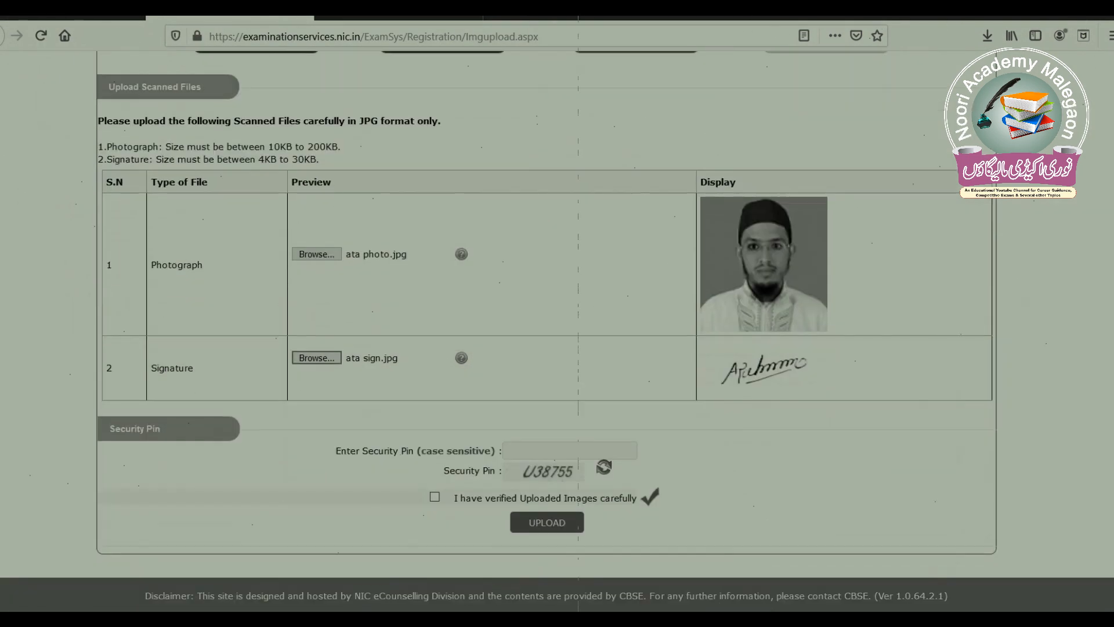
pyautogui.click(555, 453)
pyautogui.write('U38755')
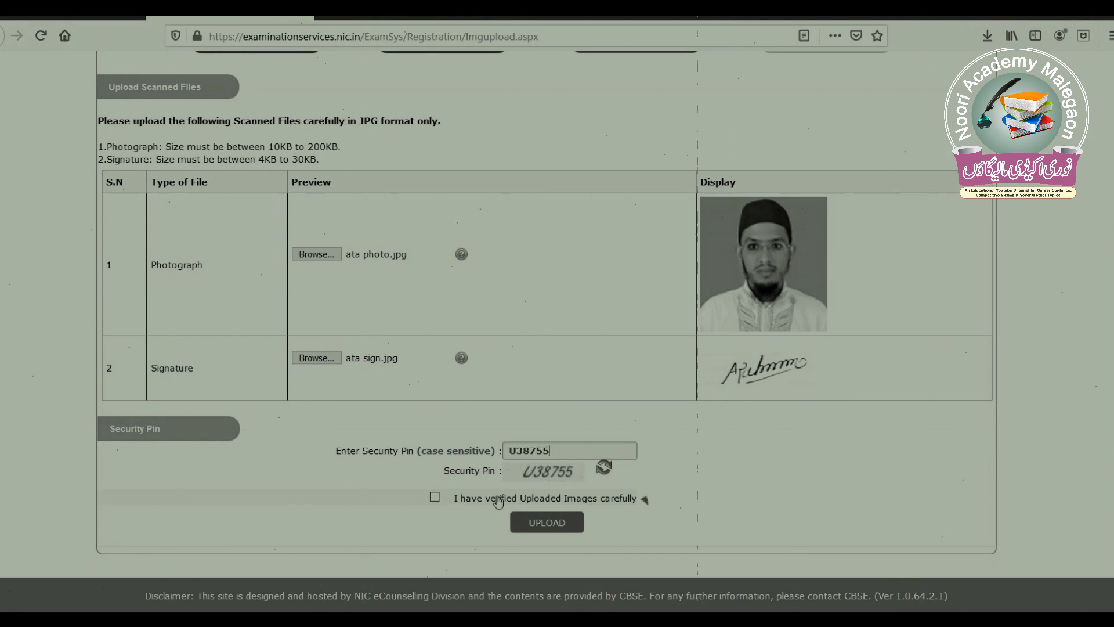
pyautogui.click(446, 499)
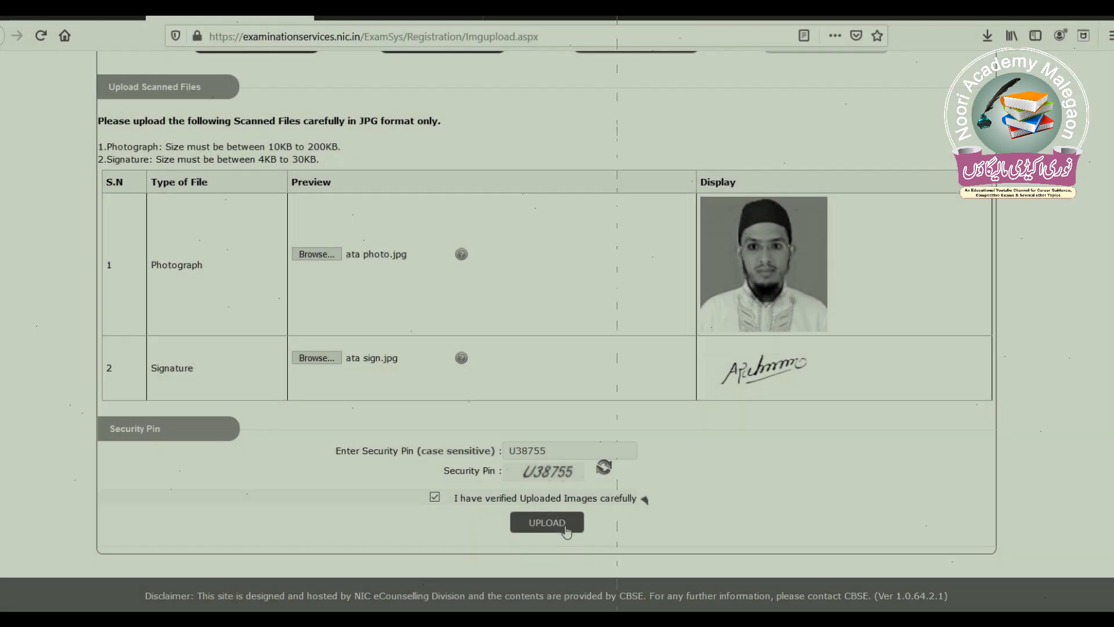
pyautogui.click(566, 529)
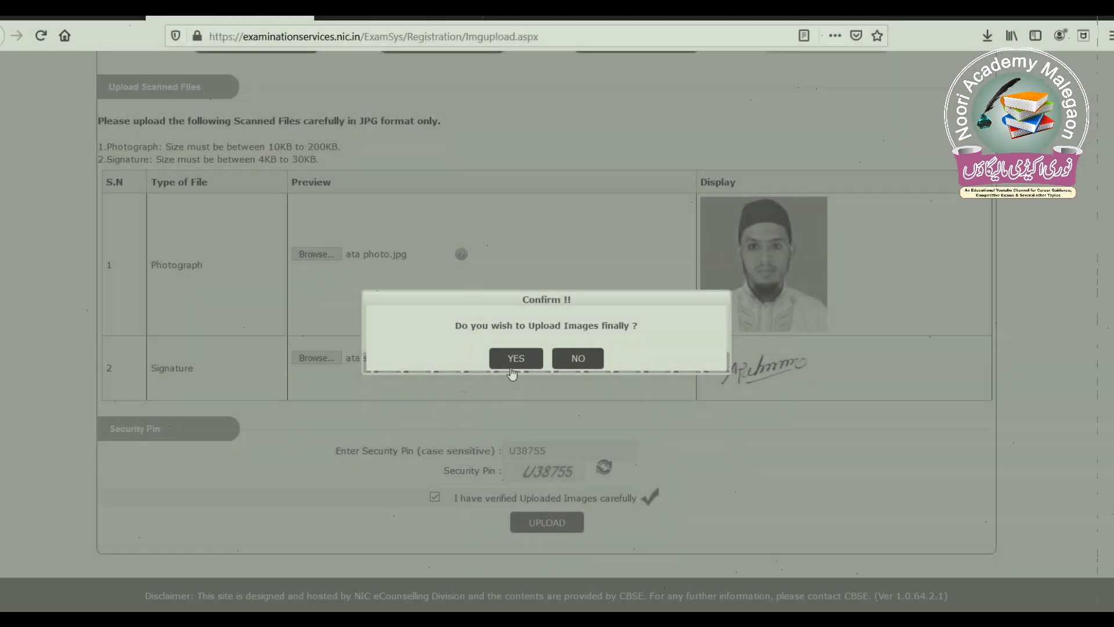
pyautogui.click(514, 360)
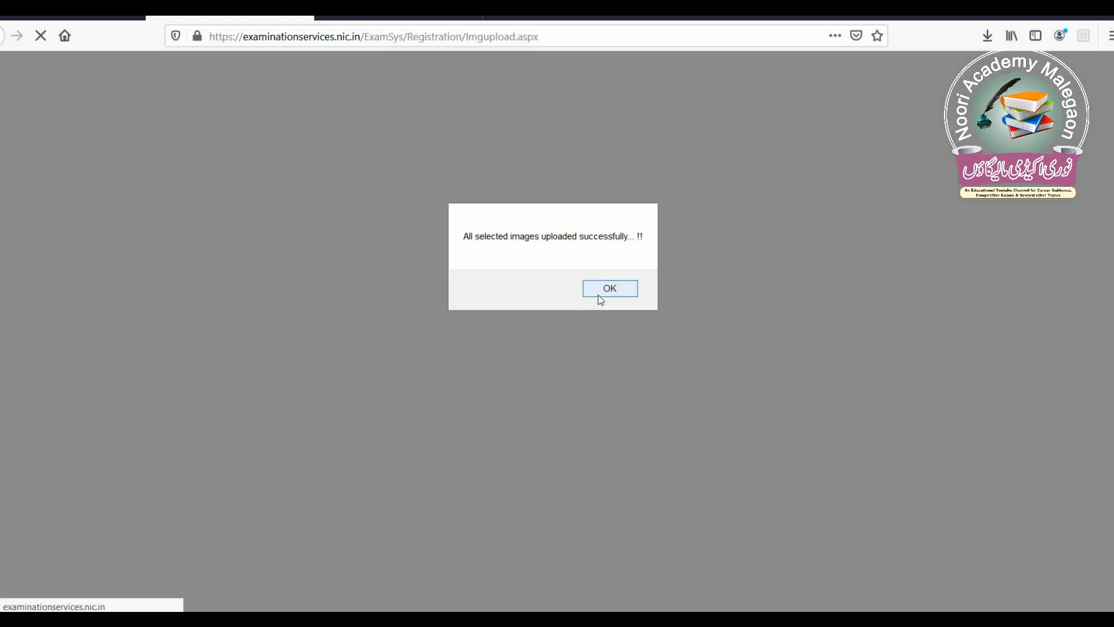
# - Acknowledge the image upload success alert to reach the Examination Fee Payment page
pyautogui.click(601, 296)
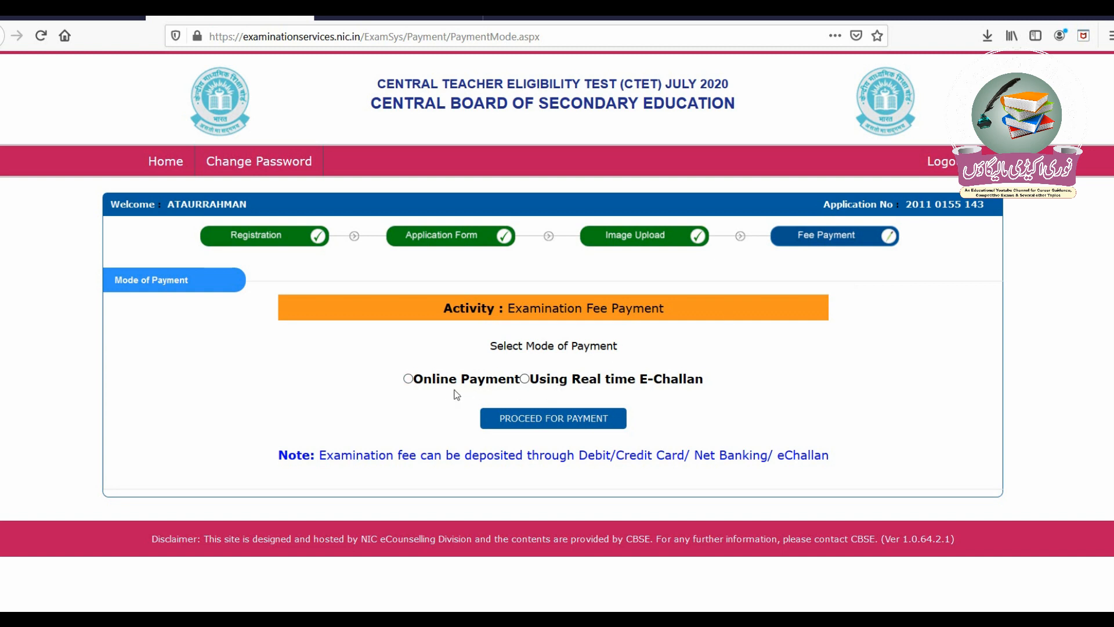
# - Select Online Payment as the fee mode and confirm proceeding to pay the 500 fee
pyautogui.click(432, 380)
pyautogui.click(586, 422)
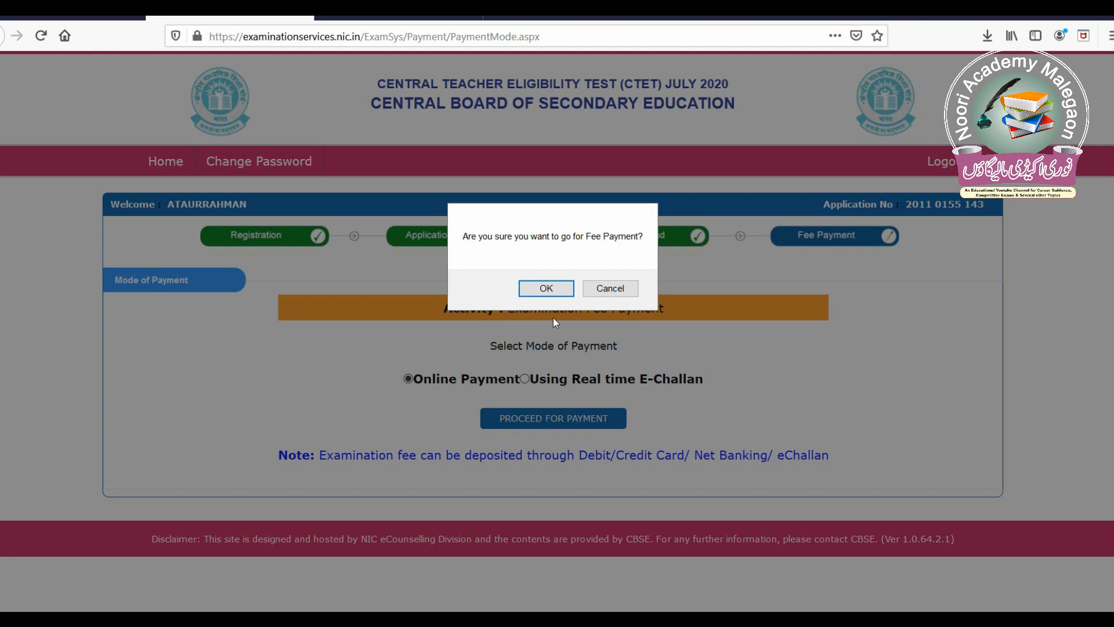
pyautogui.click(549, 294)
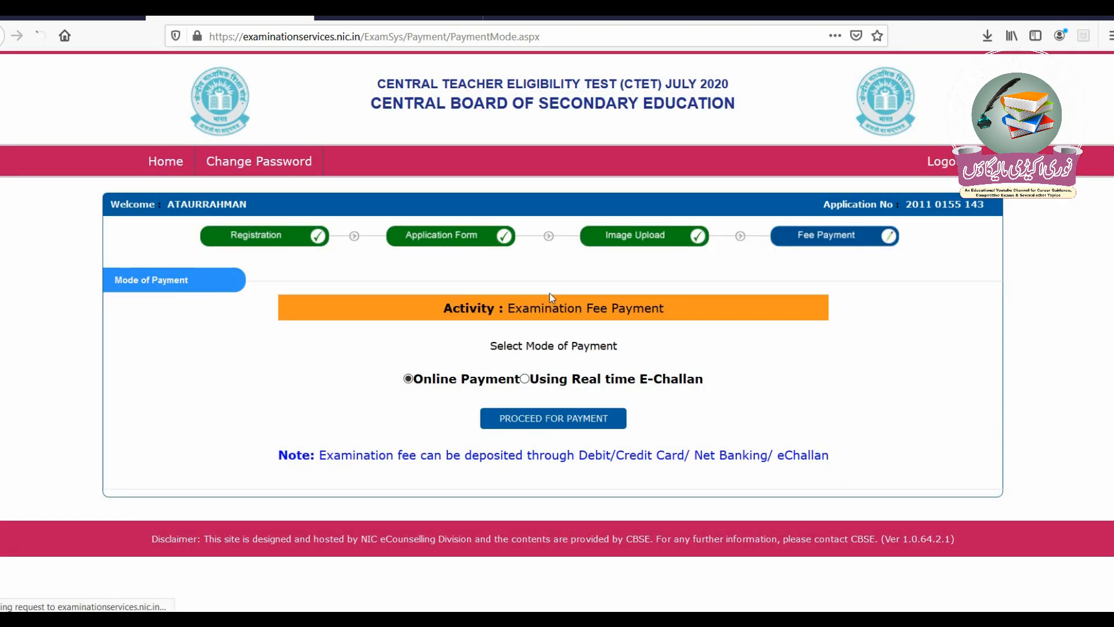